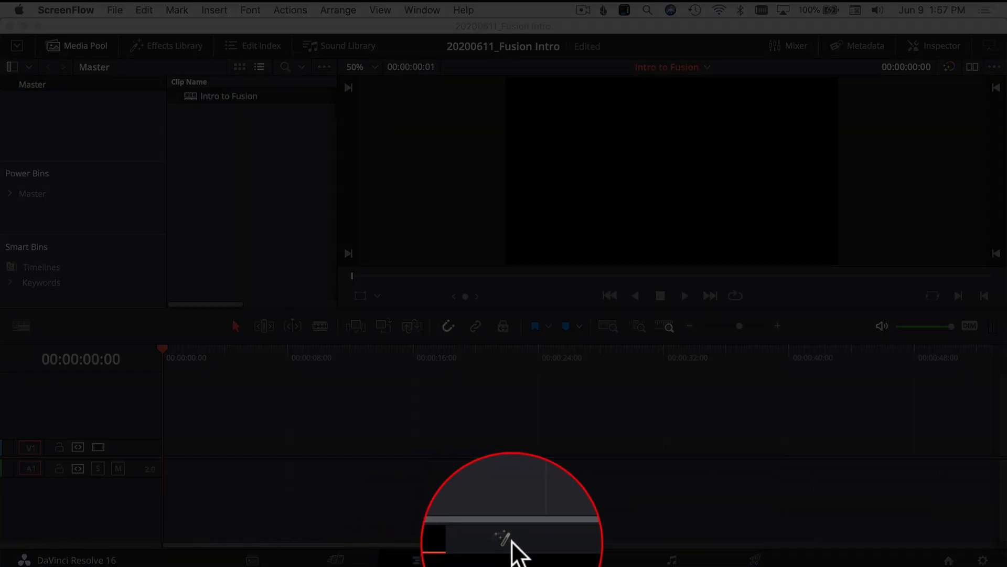
Switch to the Fusion page and briefly show the Media Pool
click(511, 560)
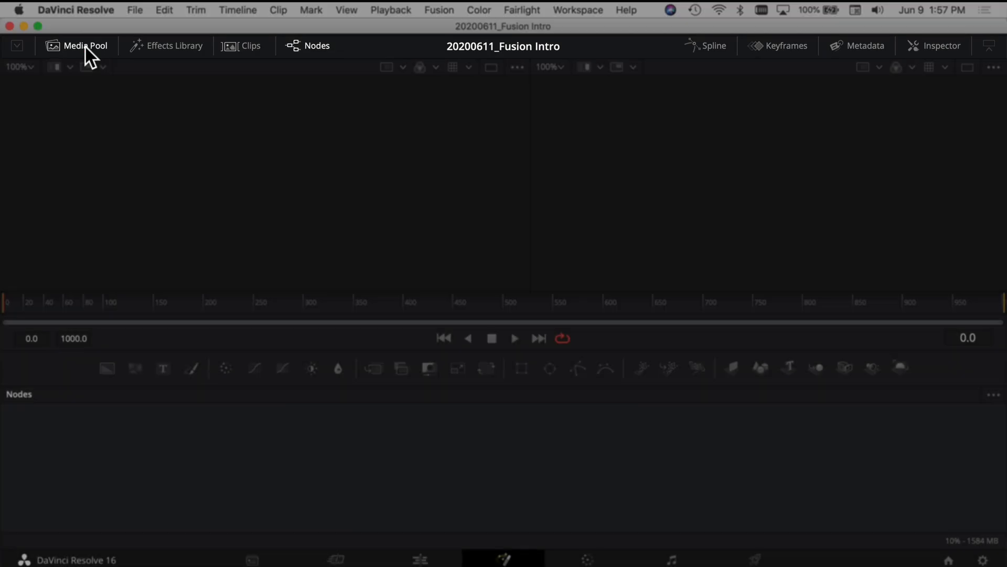
click(86, 47)
click(83, 45)
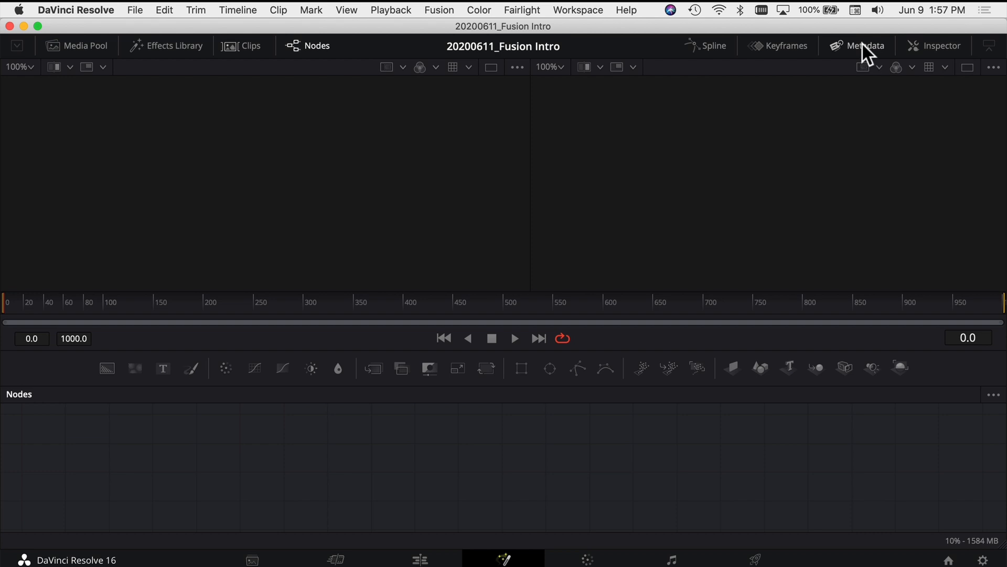
Check the interface toolbar's icon and label display options and the list of panels that can be shown in the workspace
right_click(372, 44)
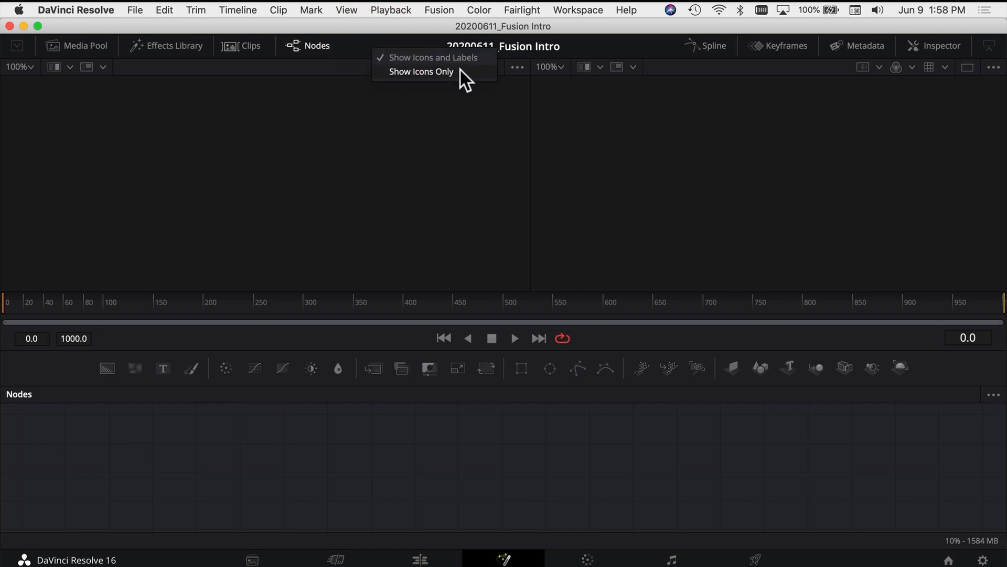
click(368, 42)
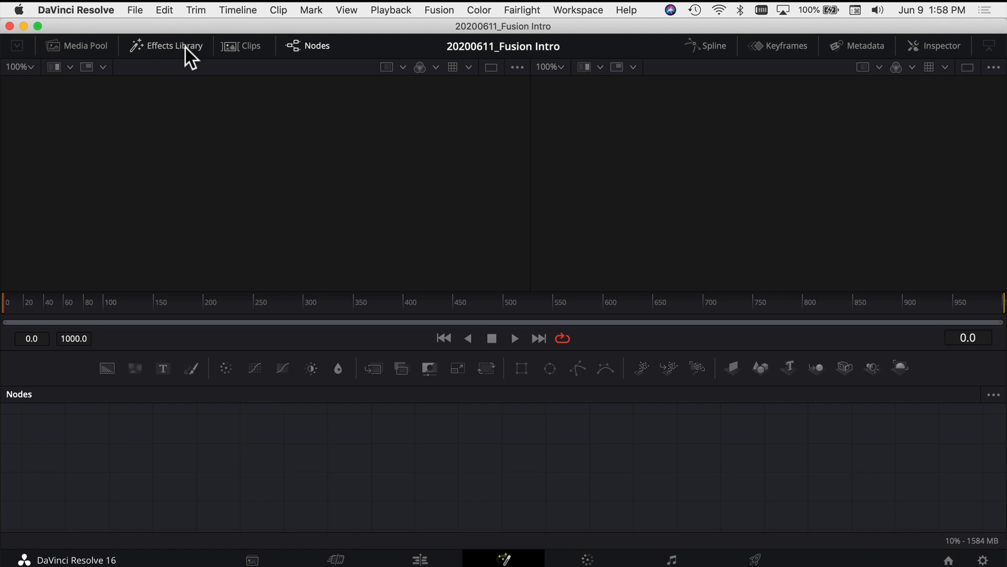
click(562, 10)
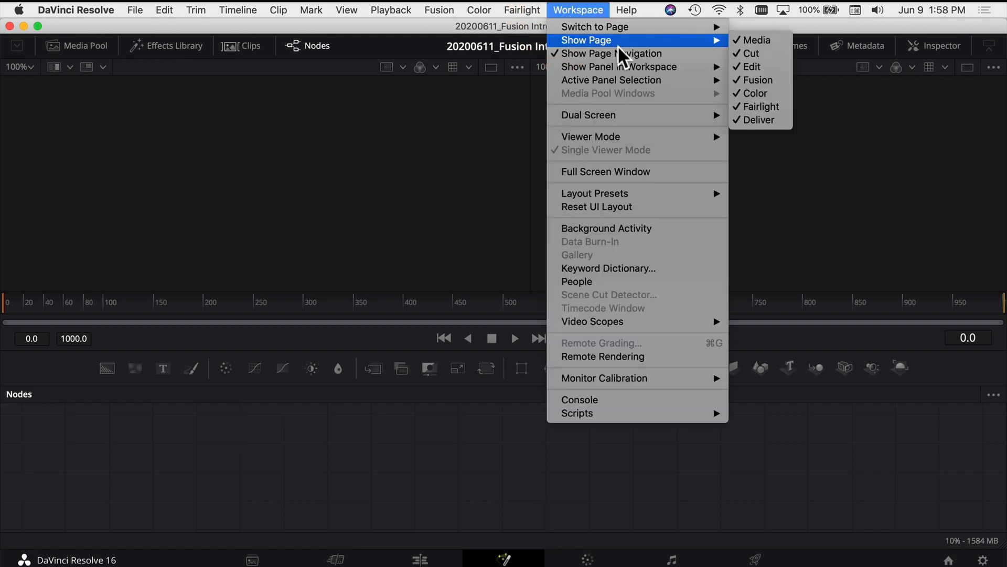
mouse_move(640, 69)
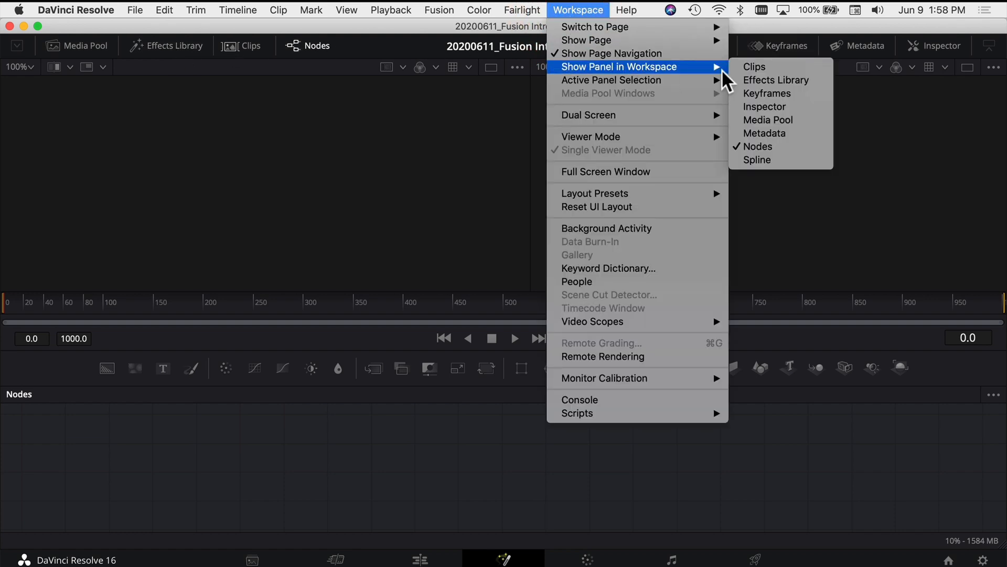
click(777, 142)
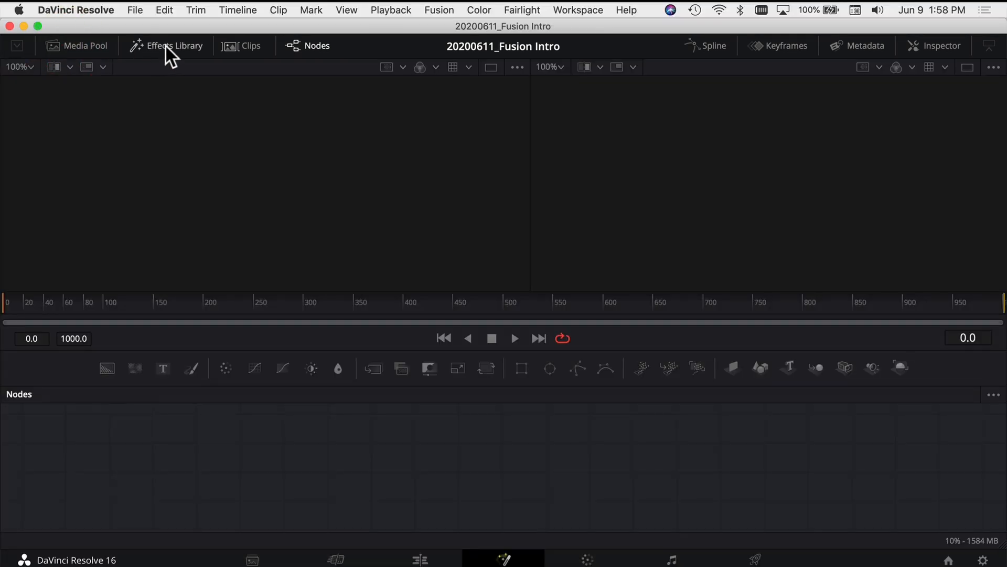
Show and hide the Effects Library and the Clips strip in turn to see where they appear
click(167, 47)
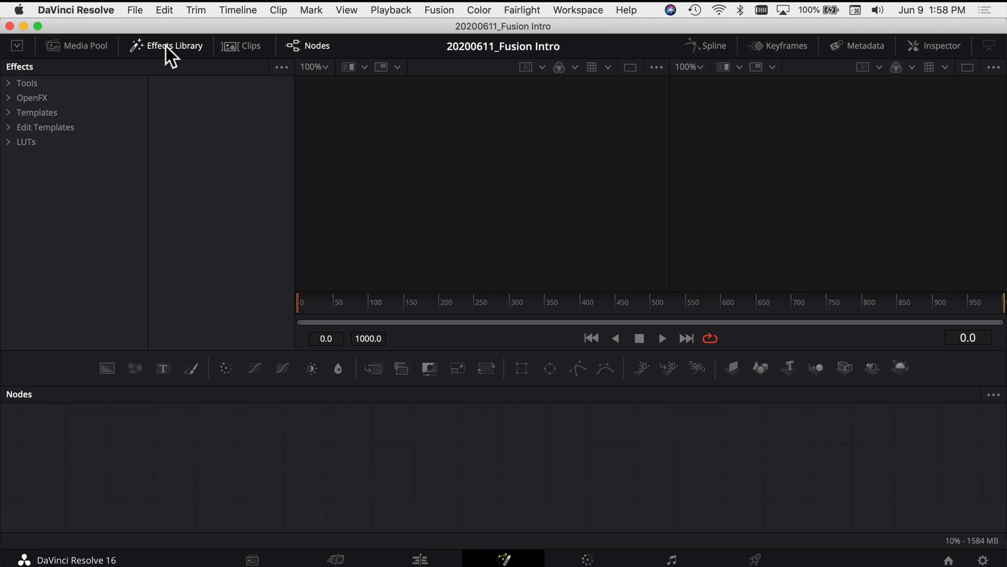
click(166, 46)
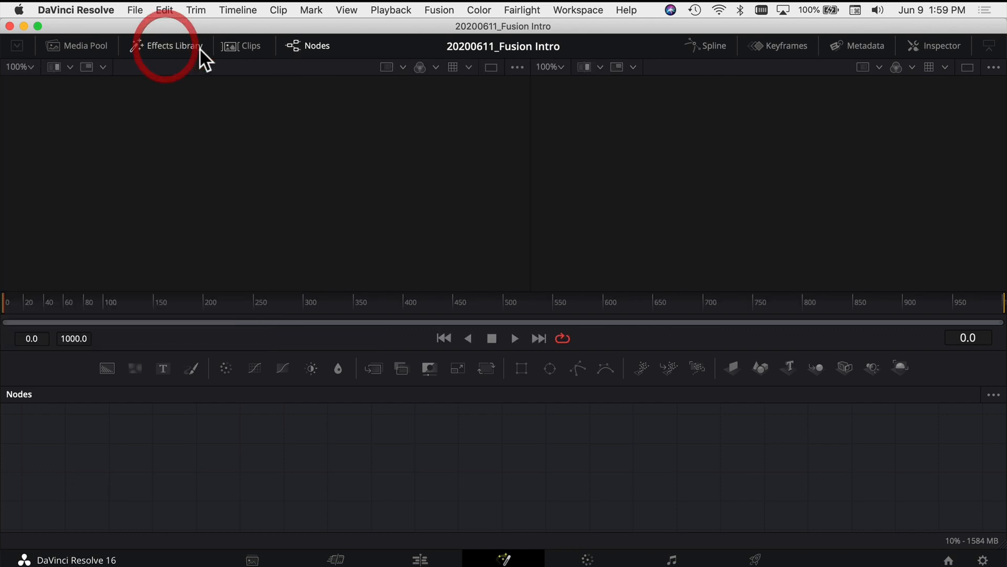
click(231, 47)
click(230, 46)
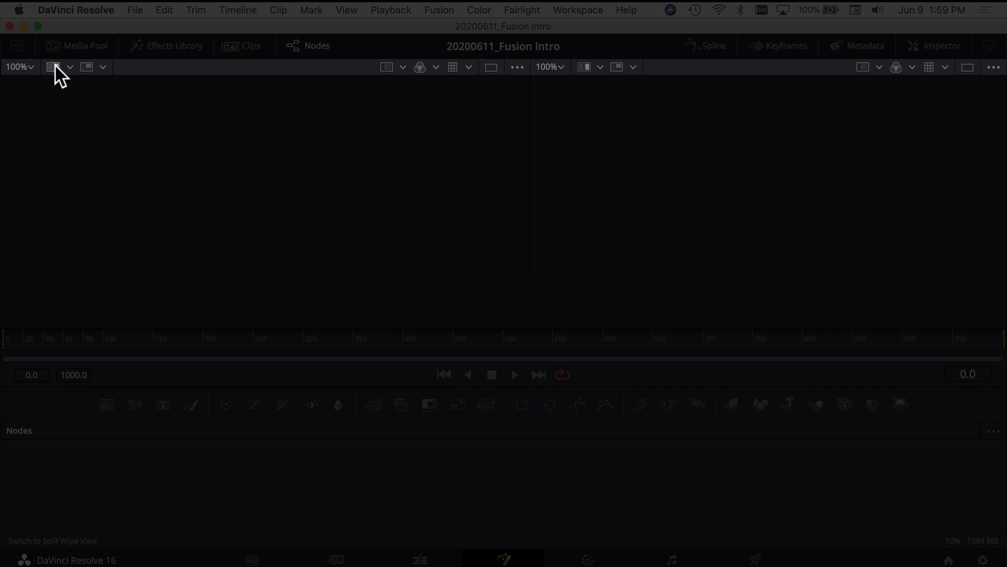
Look through the first viewer's display options, including split wipe, sub-view, color channel and guide choices
click(70, 67)
click(71, 67)
click(103, 66)
click(404, 65)
click(404, 65)
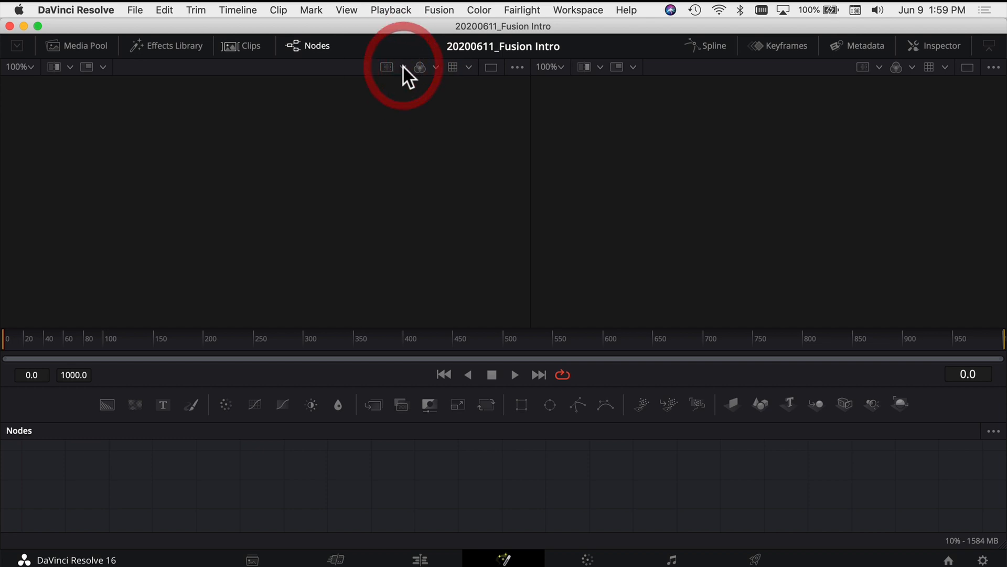
click(436, 67)
click(470, 67)
Switch to the single-viewer layout and return to the dual-viewer layout
click(489, 68)
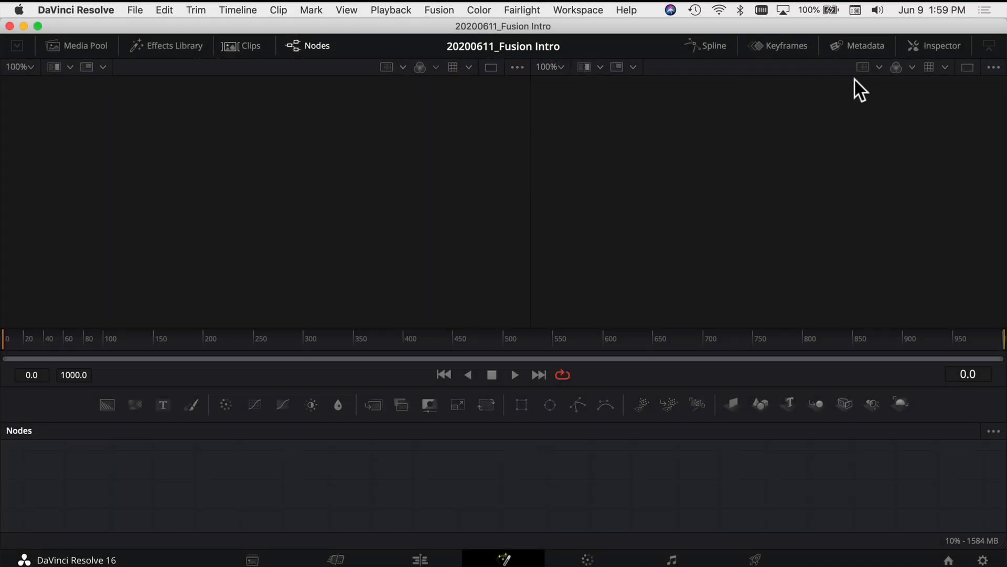
click(968, 70)
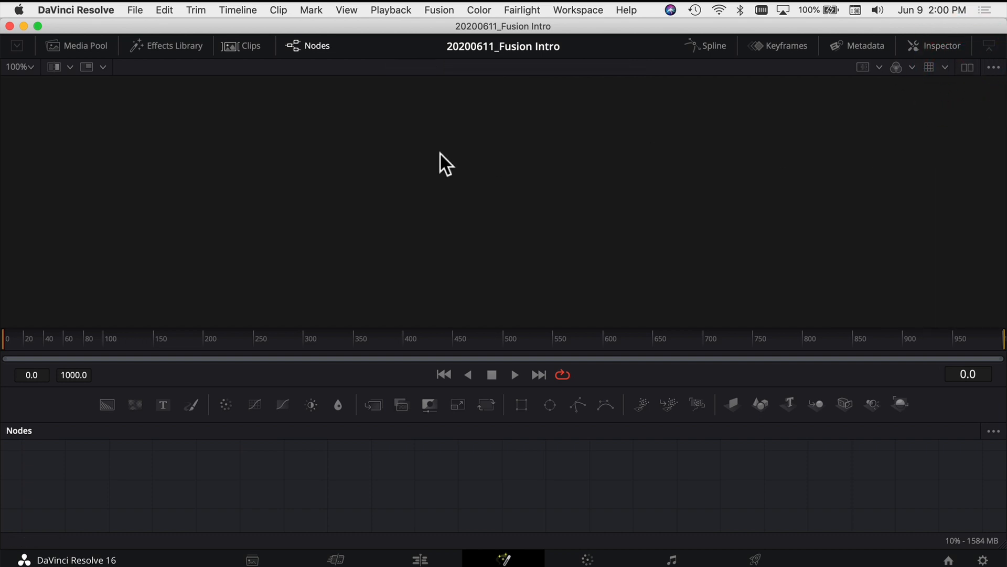
click(968, 69)
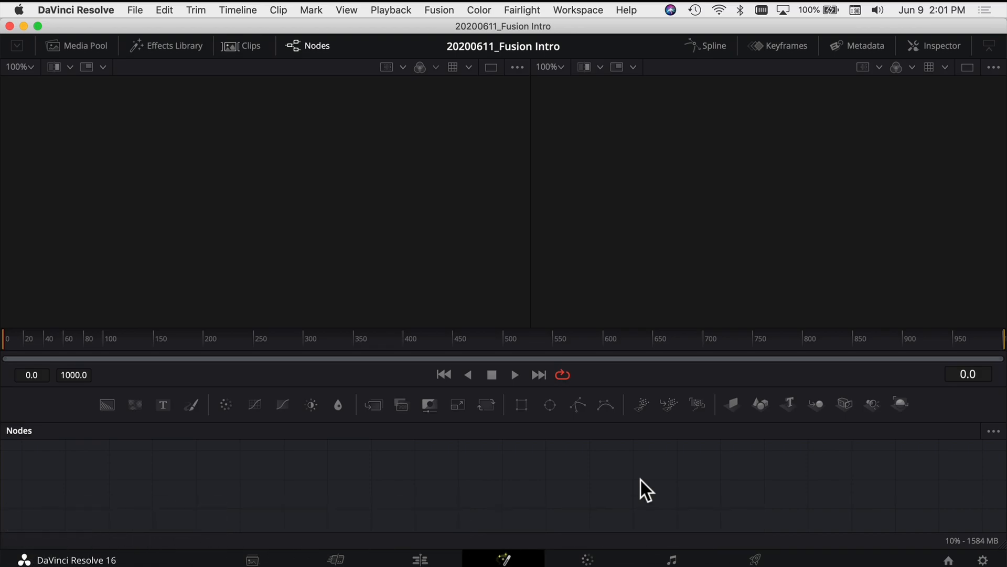
On the Edit page, add a Fusion Composition from the Effects Library at the start of video track V1
click(421, 558)
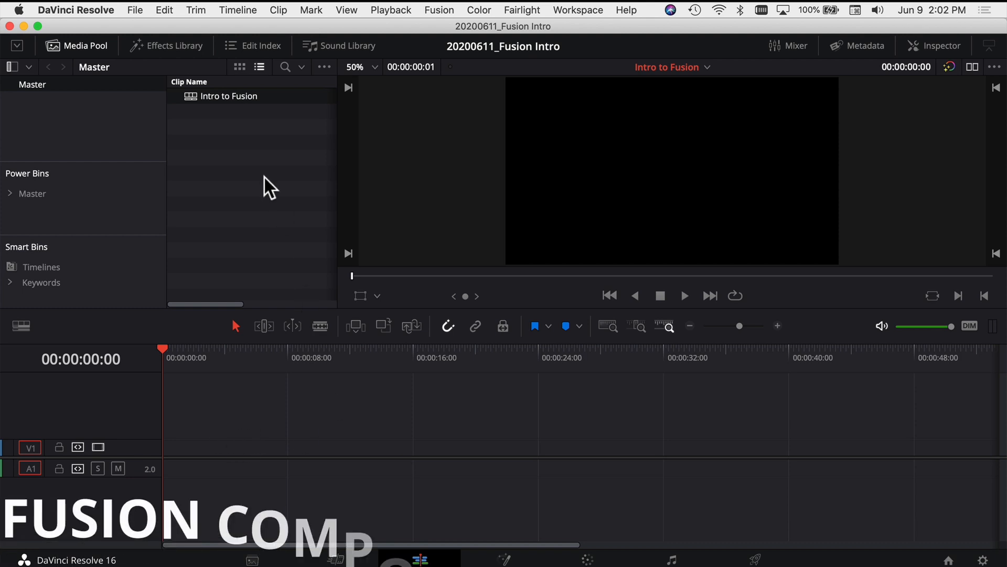
click(85, 46)
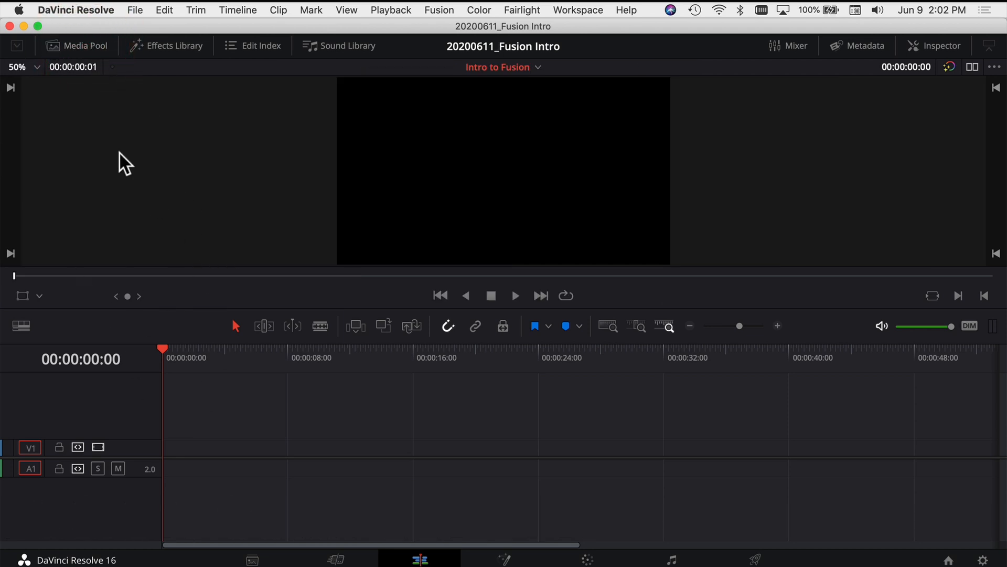
click(162, 46)
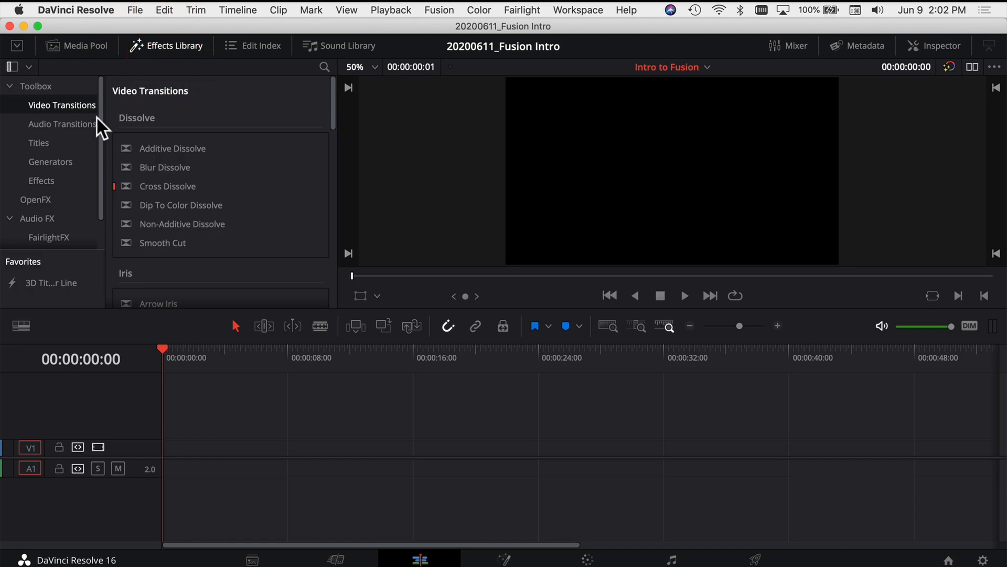
click(68, 164)
click(62, 182)
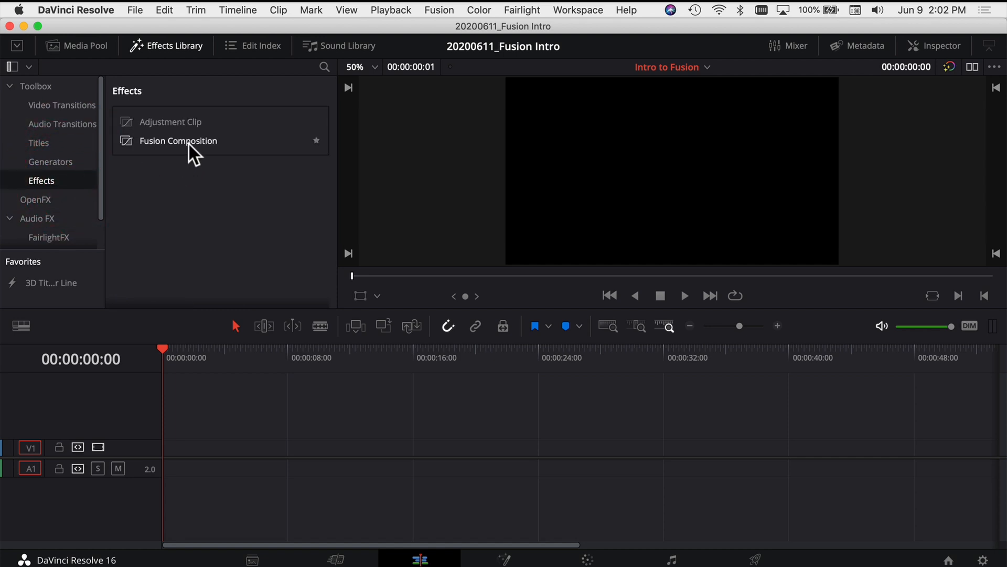
drag(173, 140, 168, 449)
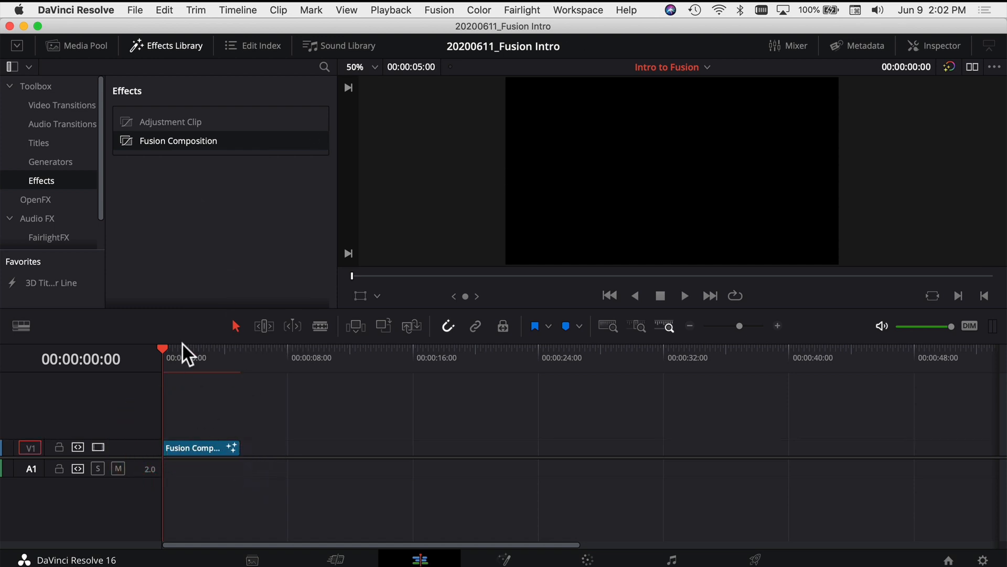
Select the Fusion Composition clip and place the playhead within it at 00:00:02:05
click(236, 355)
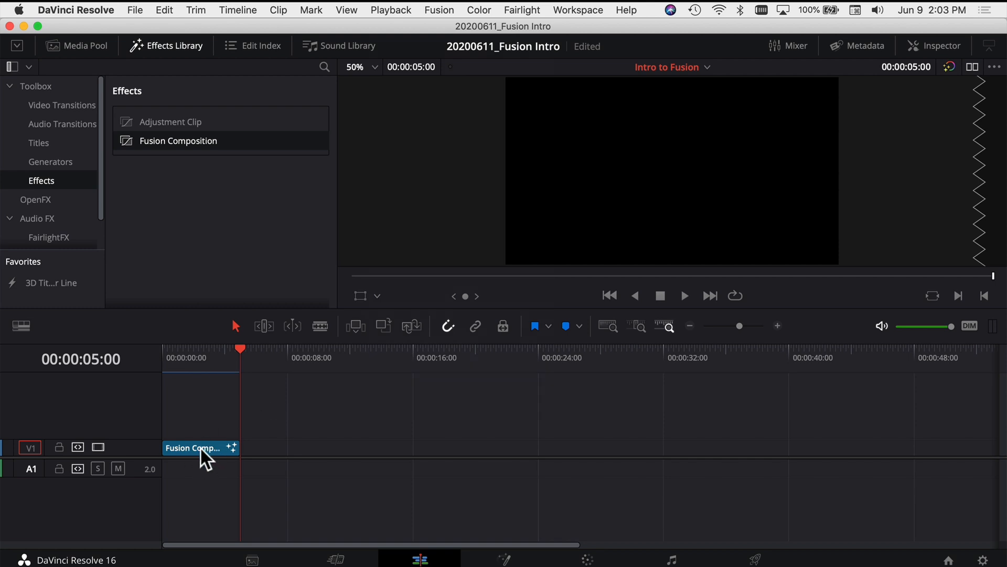
click(201, 447)
click(197, 356)
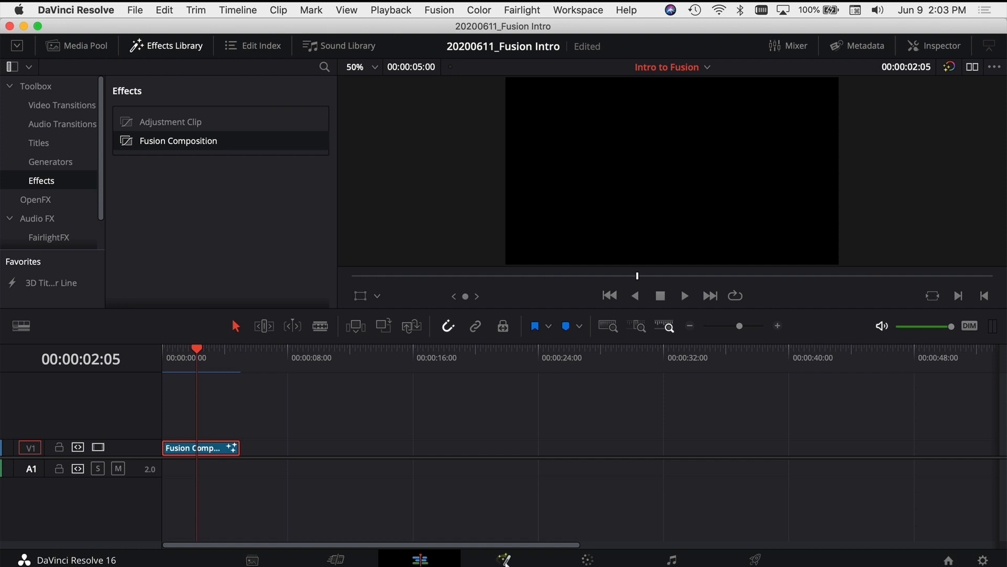
Open the Fusion Composition clip on the Fusion page and move the MediaOut1 node farther right in the node graph
click(505, 561)
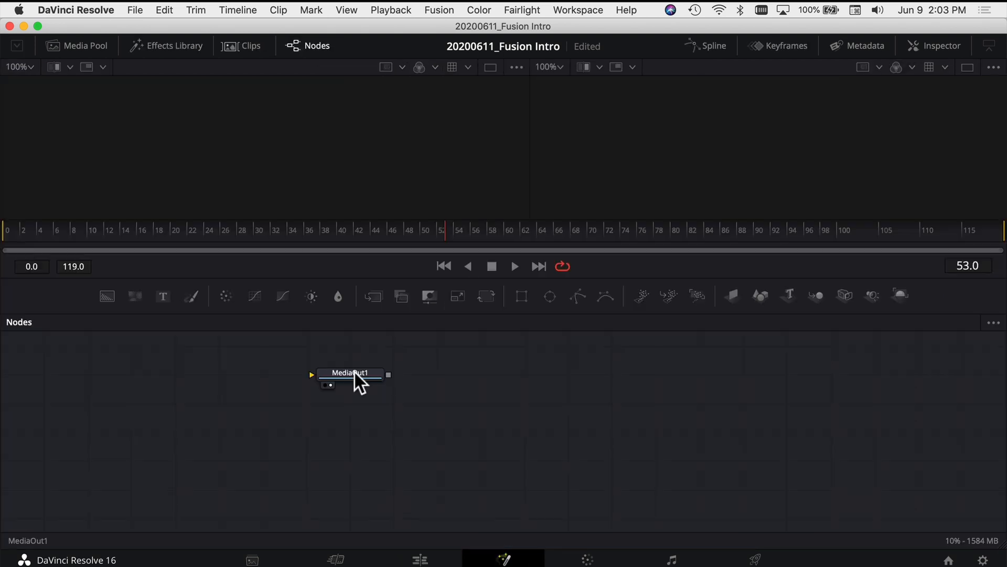
drag(533, 399, 575, 402)
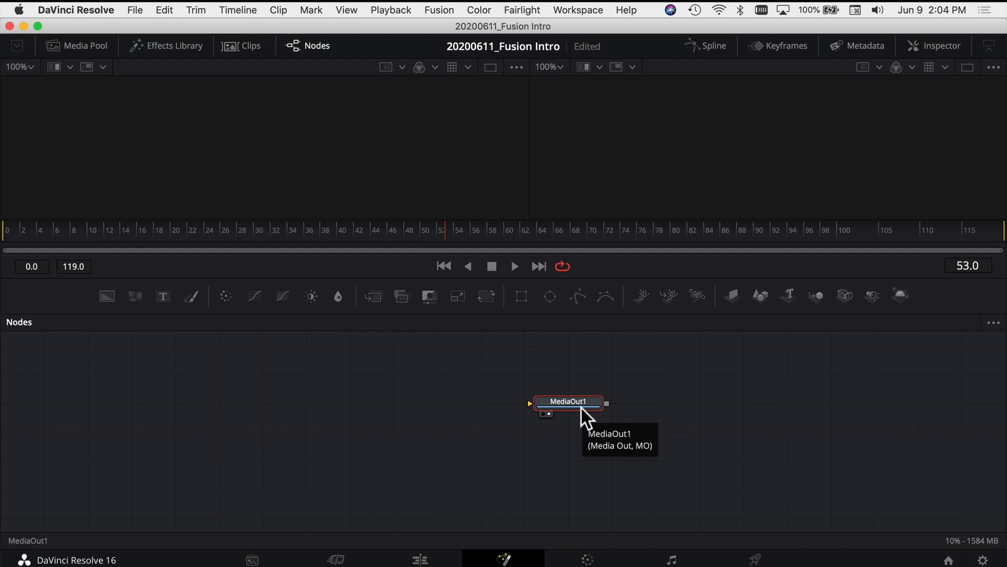
drag(582, 409, 634, 409)
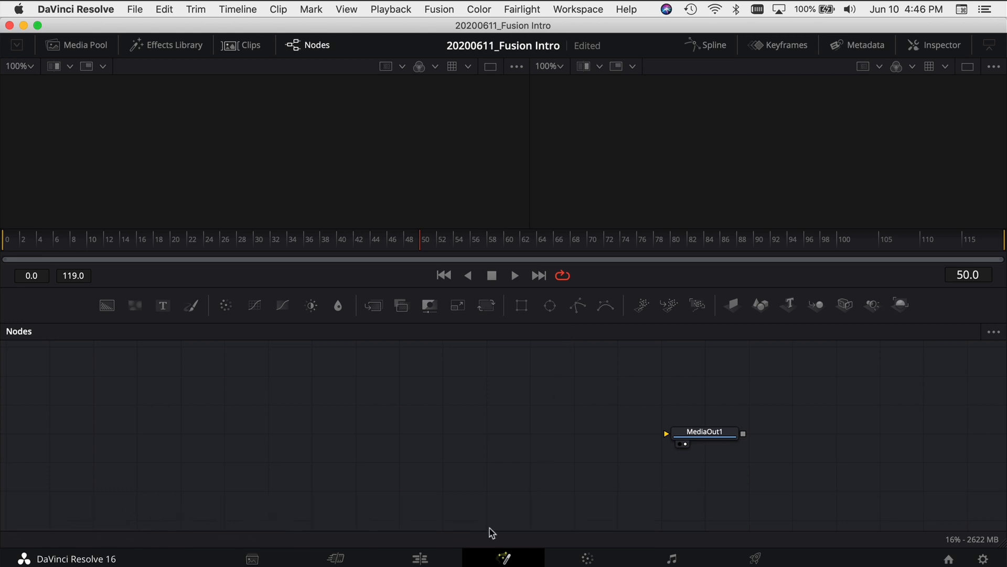
On the Edit page, place the playhead at 00:00:11:18 over the 5DIV3883 clip, select it and open it on the Fusion page
click(425, 558)
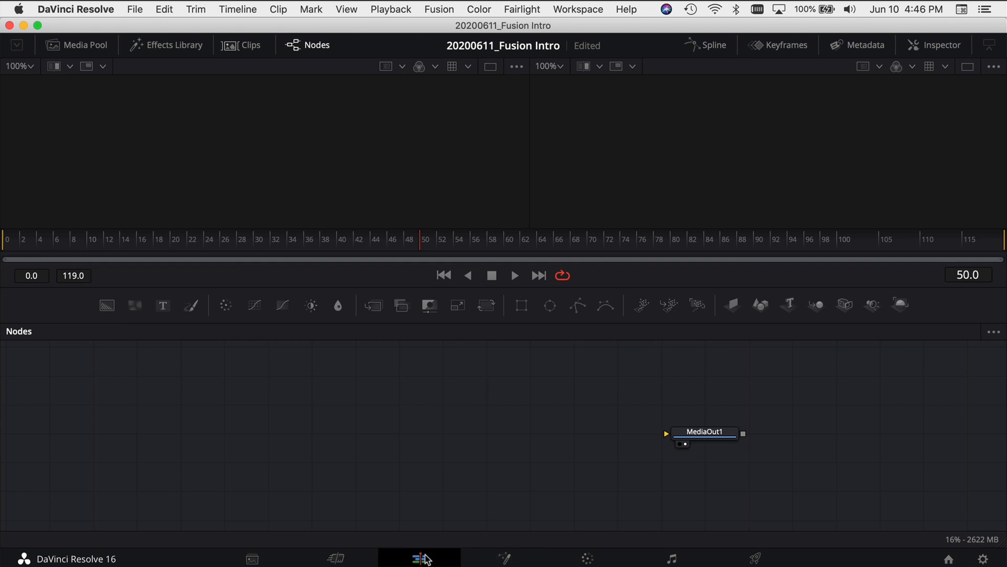
click(346, 376)
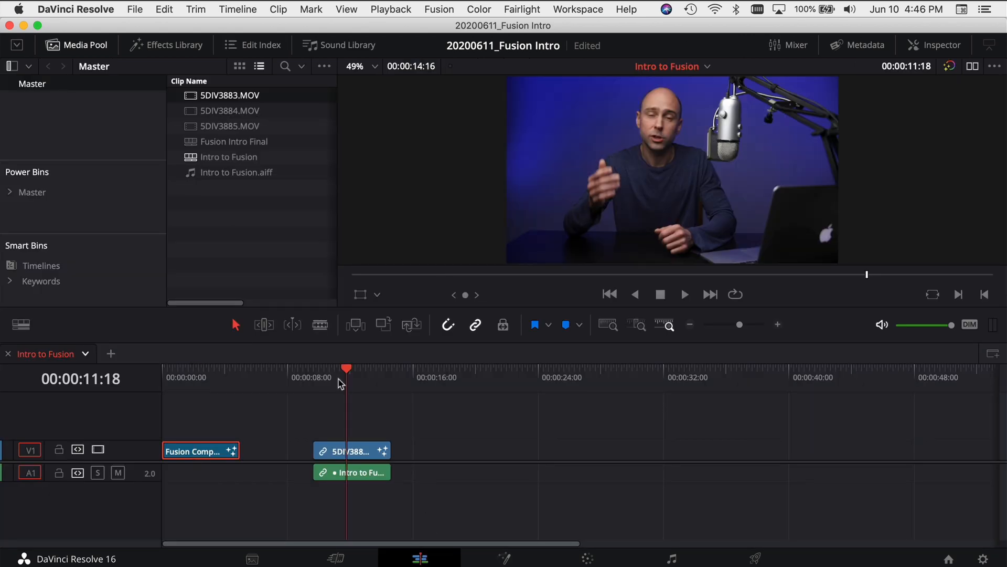
click(359, 453)
right_click(359, 453)
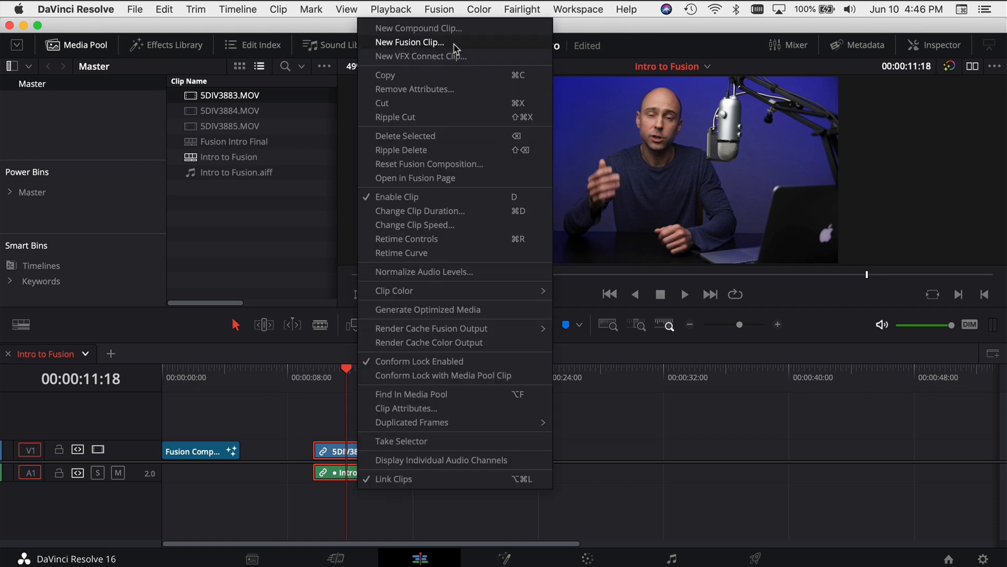
click(585, 444)
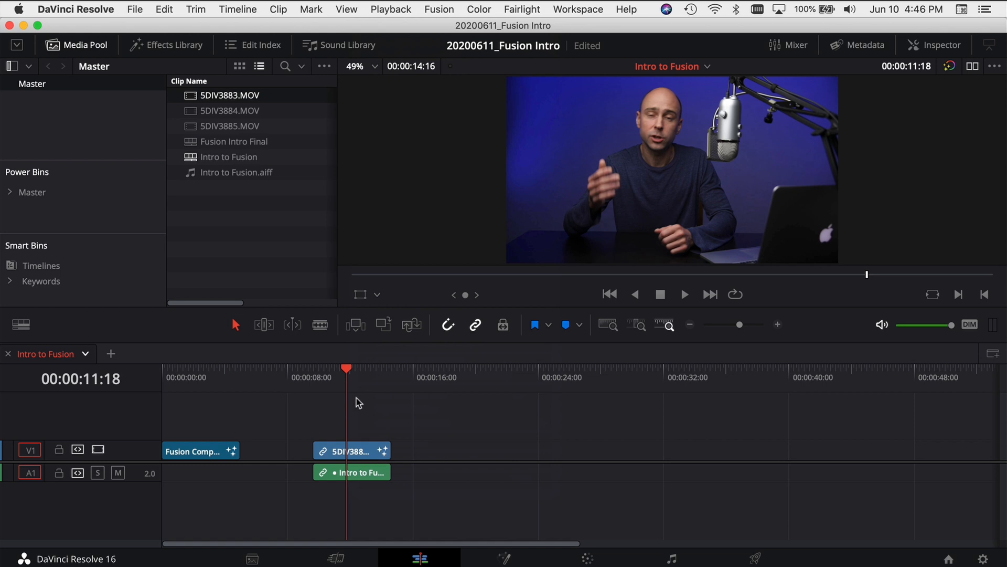
click(355, 453)
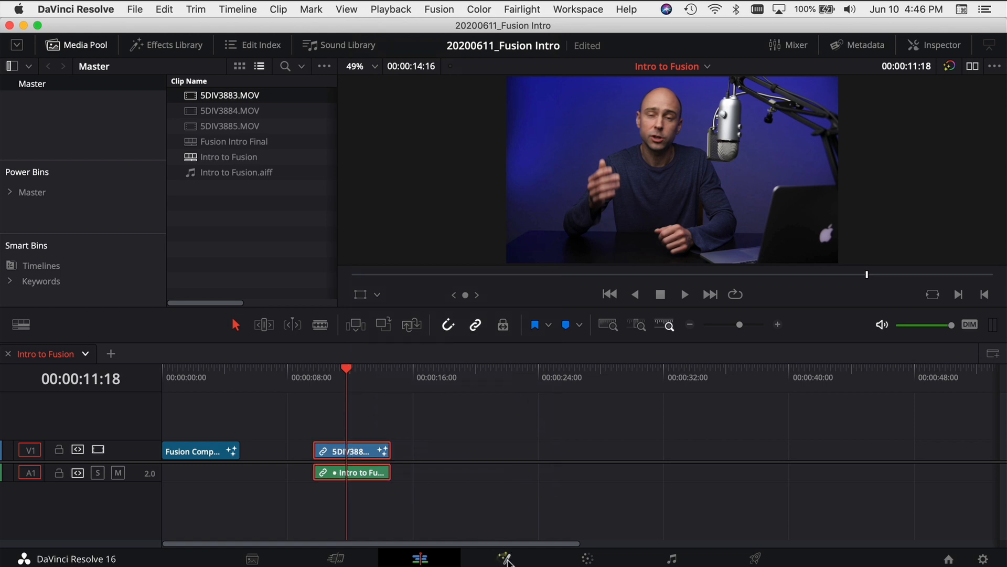
click(507, 560)
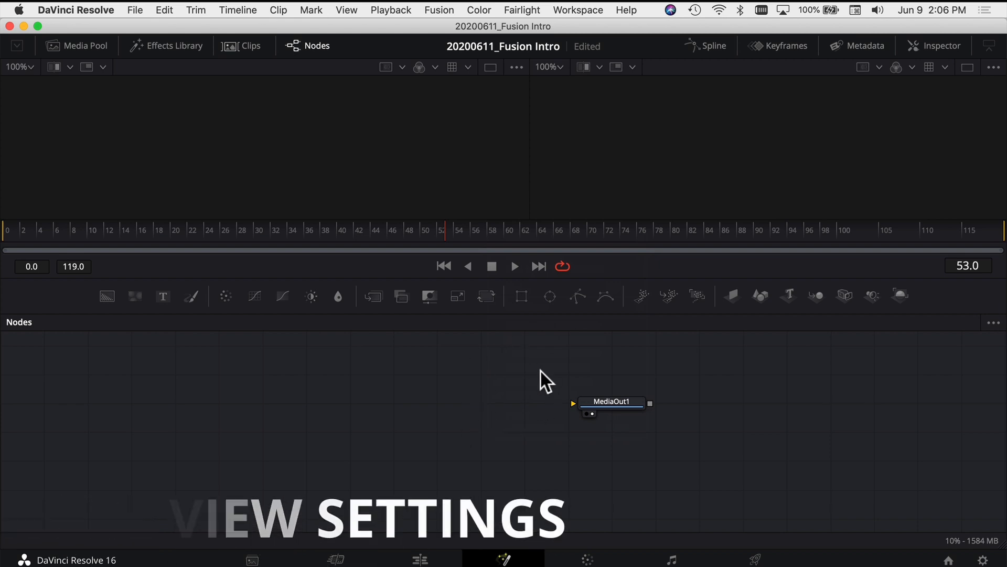
Review the node graph's Arrange Tools options and save the project
right_click(467, 401)
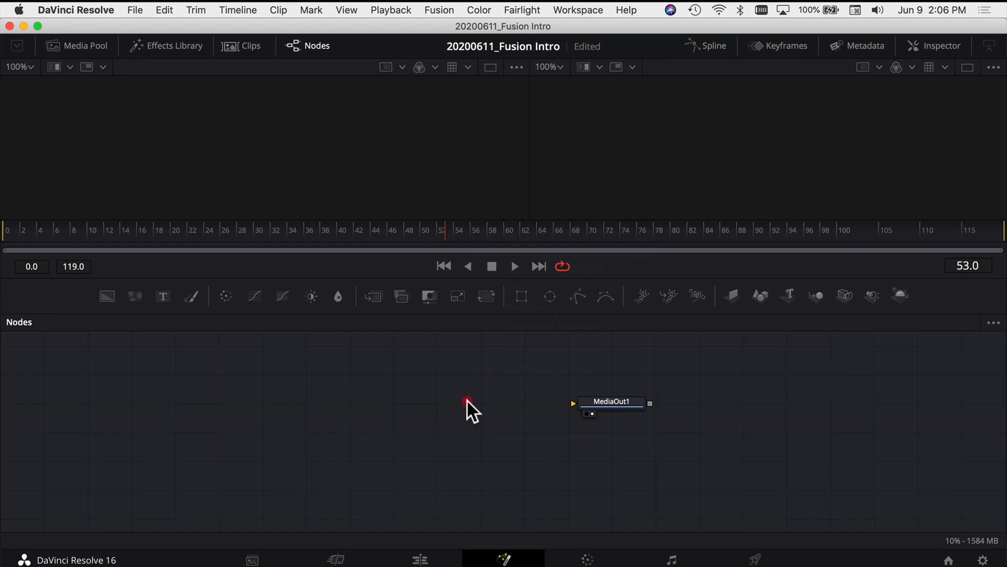
mouse_move(543, 218)
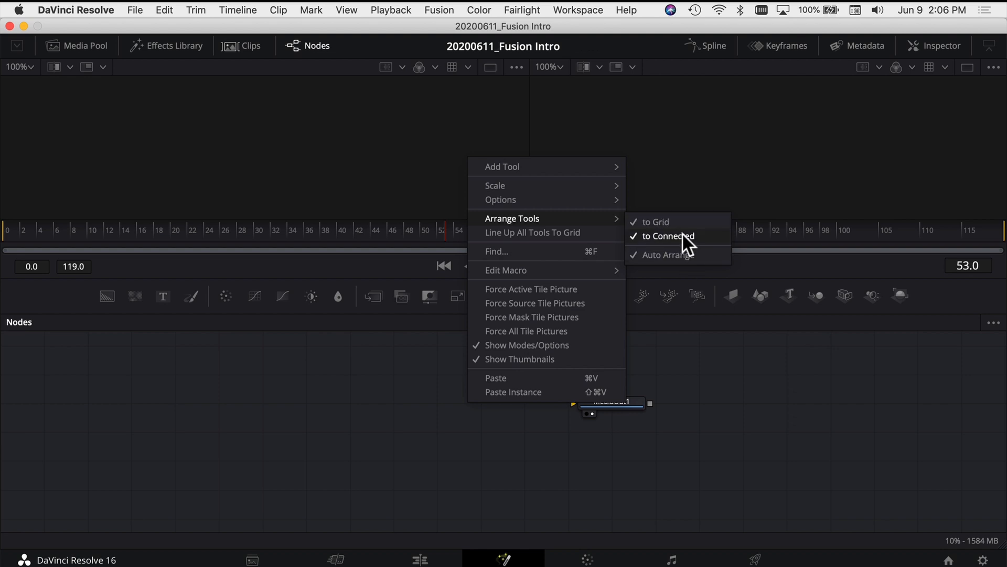
click(731, 360)
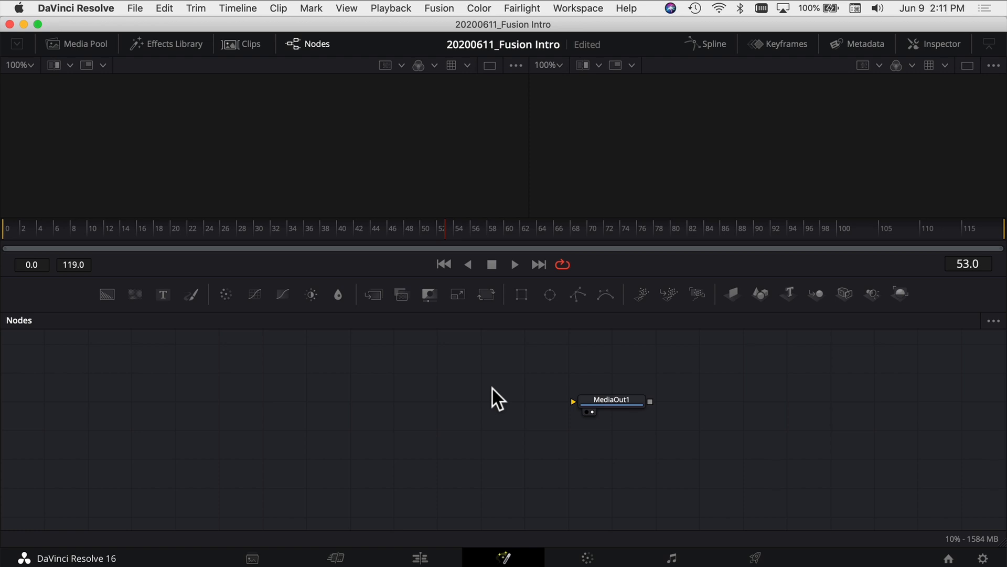
key(super+s)
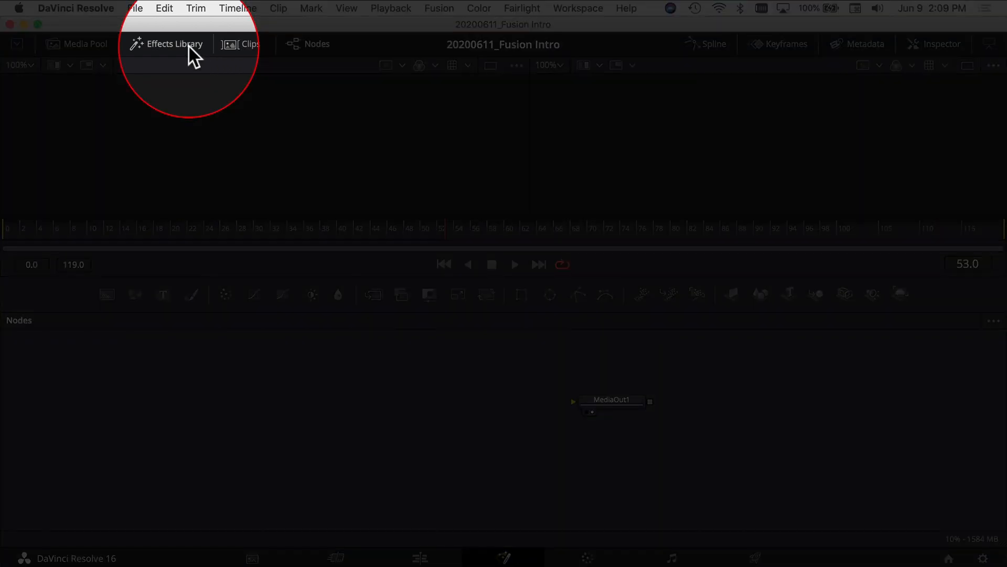
Show the Effects Library and expand its Tools category
click(188, 47)
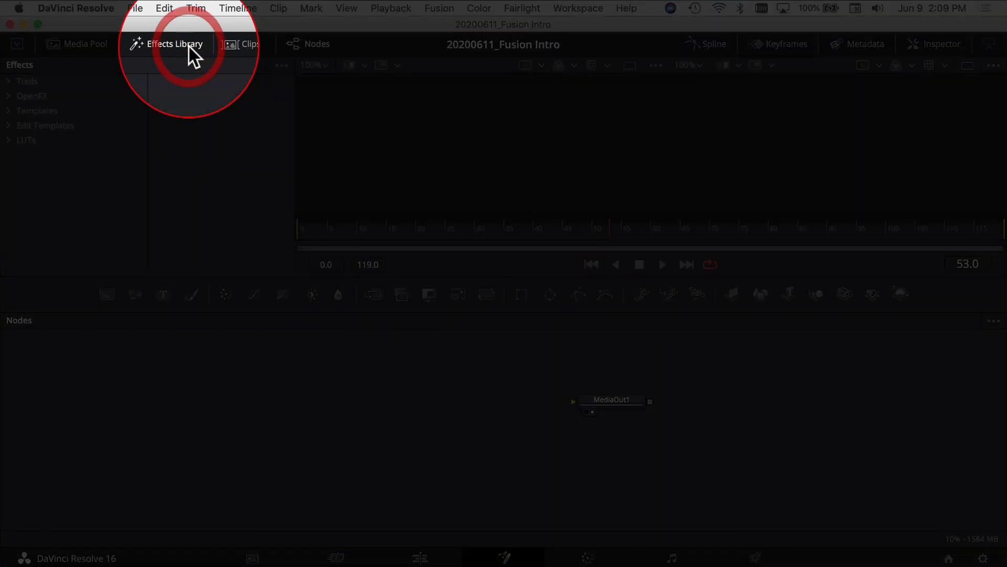
click(8, 80)
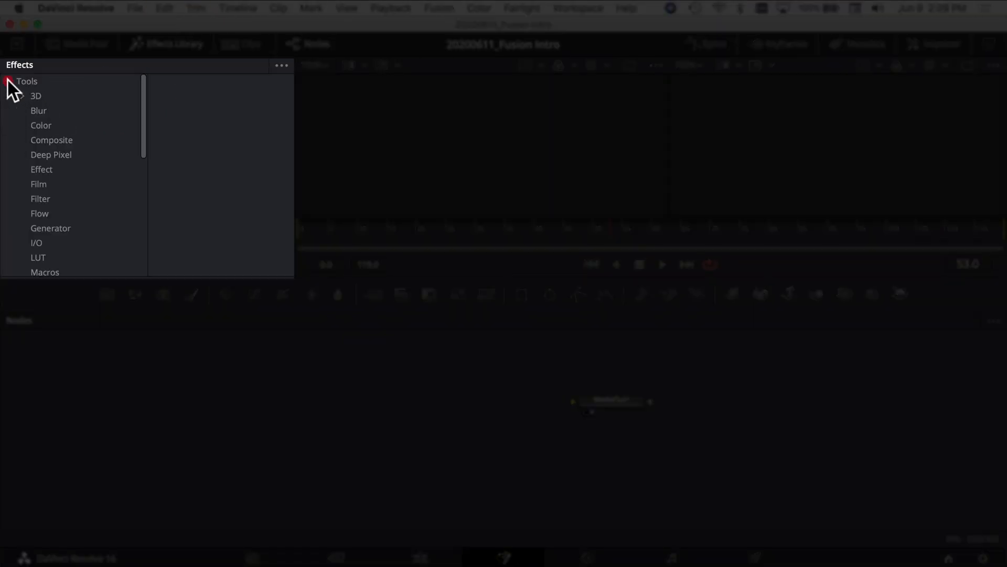
Browse the tools in the 3D, Blur, Color, Composite and Deep Pixel categories of the Effects Library
click(32, 94)
scroll(225, 149, down, 10)
scroll(221, 150, down, 3)
click(38, 110)
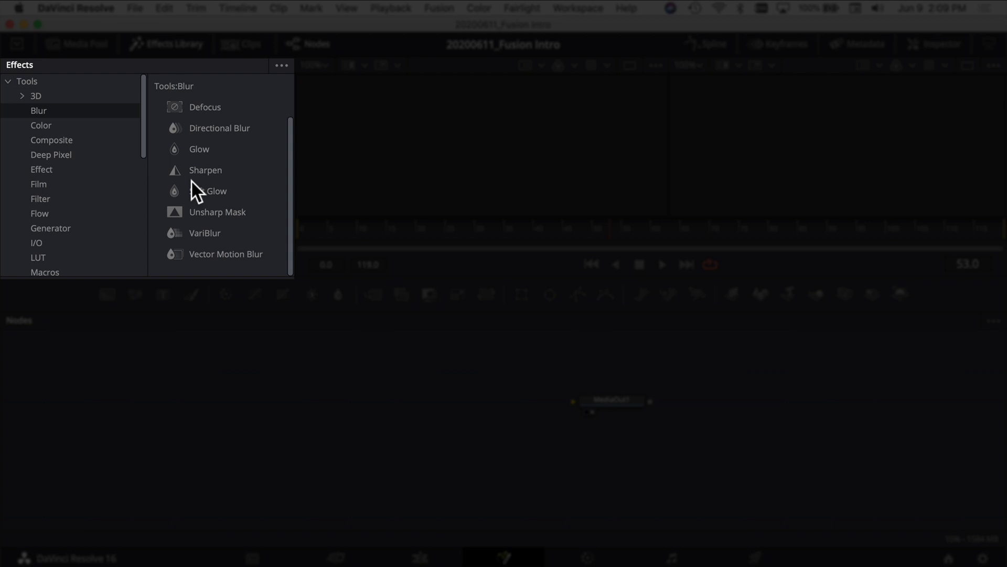
click(41, 125)
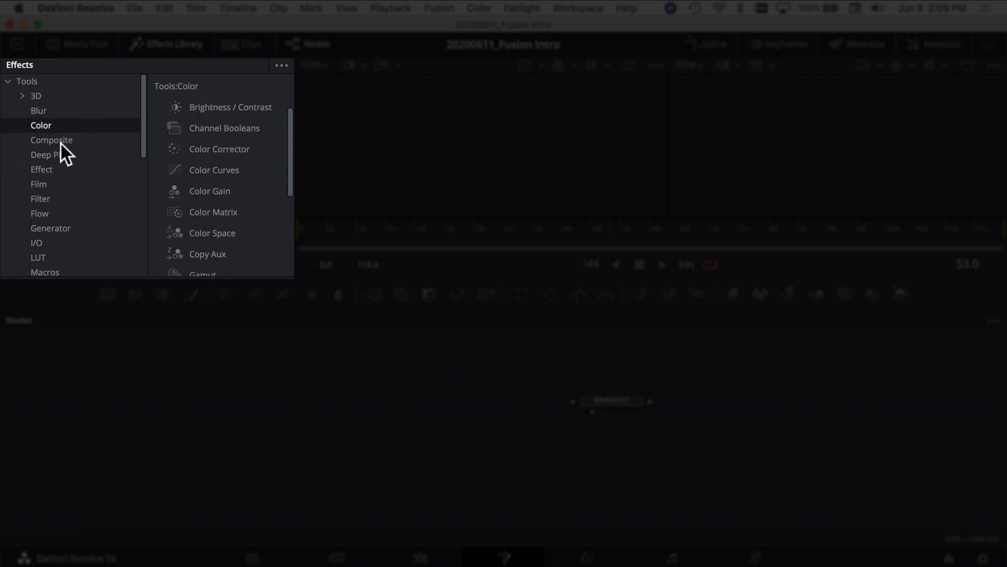
click(60, 140)
click(51, 155)
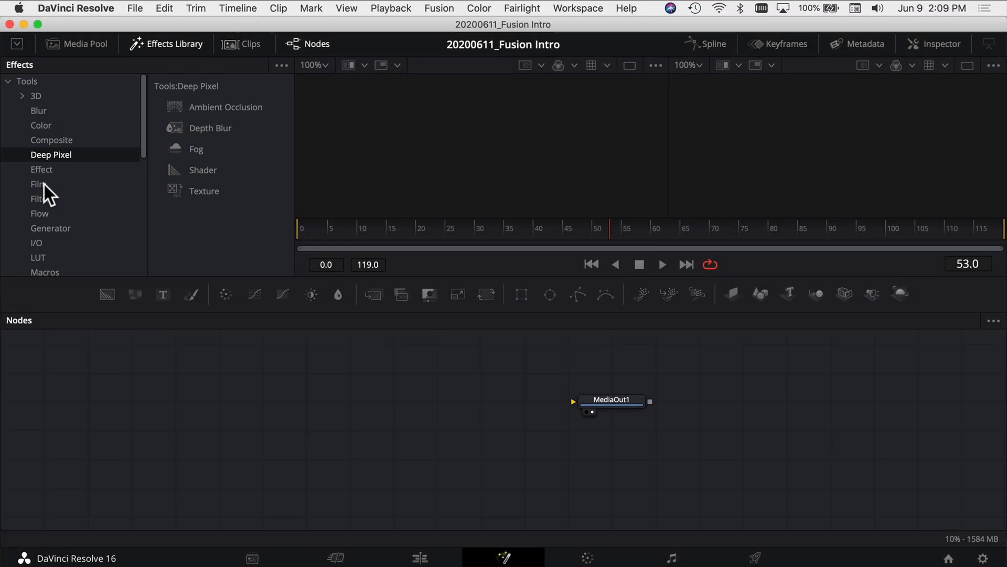
Review the remaining tool categories from Film through Matte, and hide the Effects Library
click(44, 184)
click(37, 198)
click(41, 213)
click(48, 228)
click(87, 240)
scroll(47, 262, down, 3)
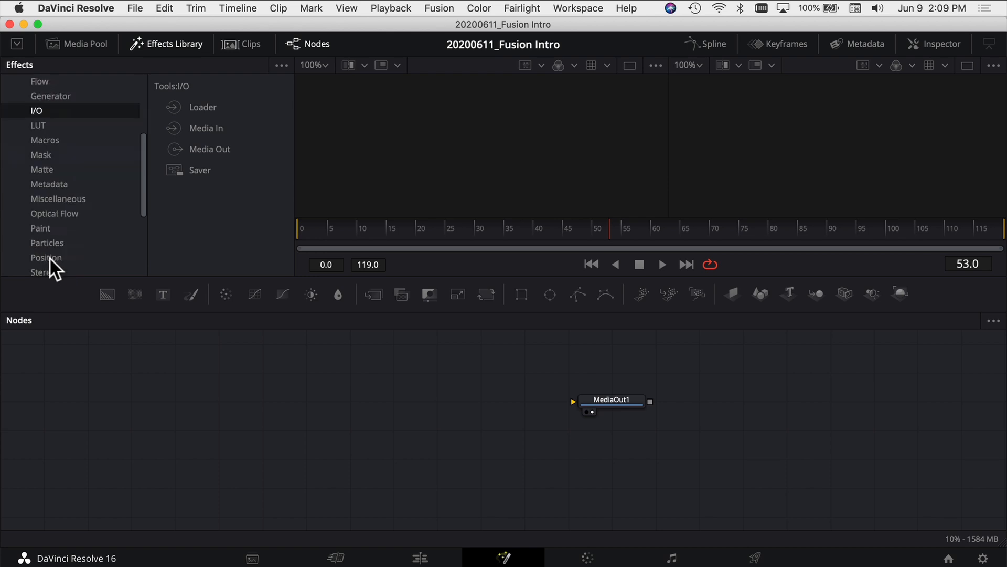
click(47, 146)
click(47, 155)
click(47, 170)
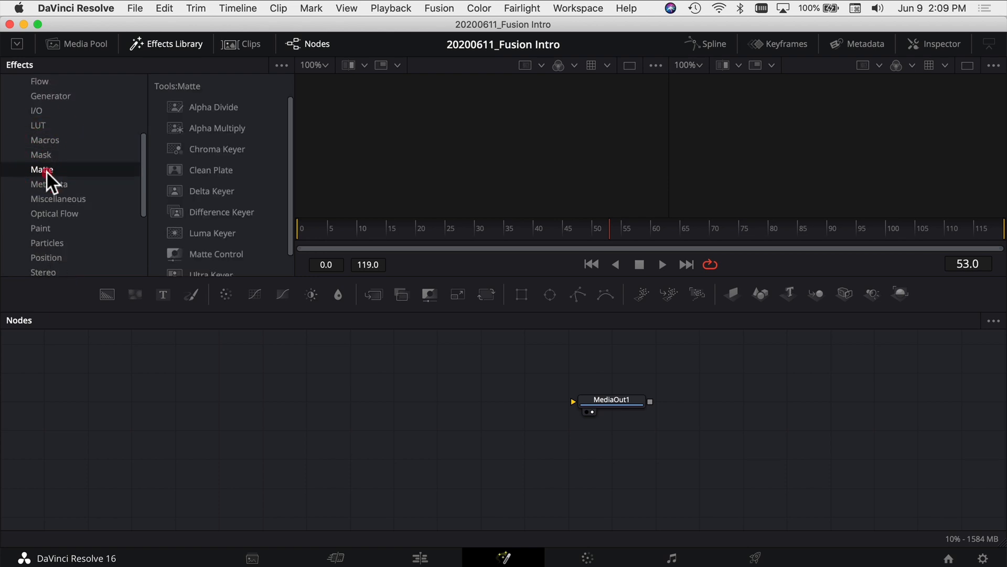
click(174, 52)
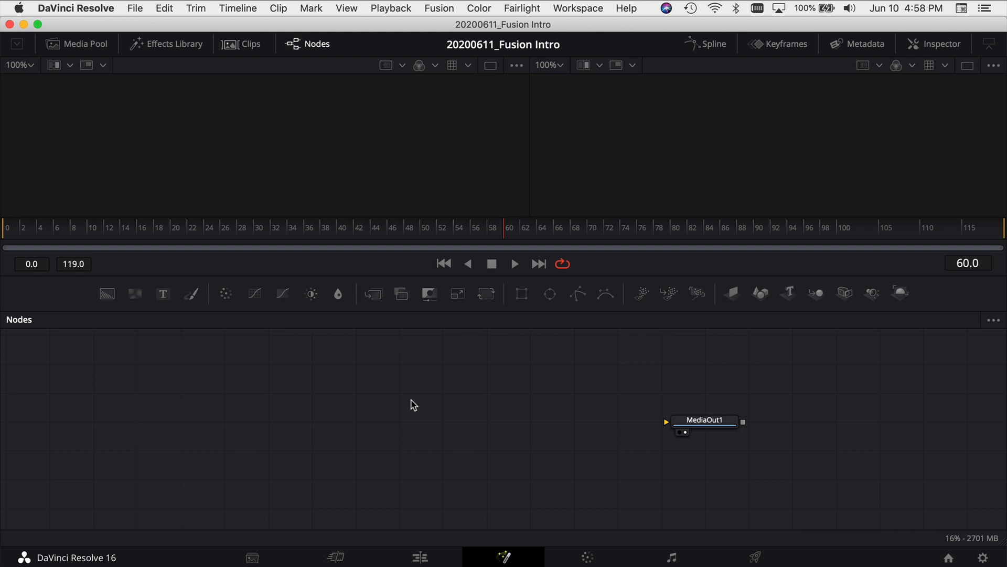
Search the Select Tool list for "fog", add a Fog node to the node graph and delete it again
key(shift+space)
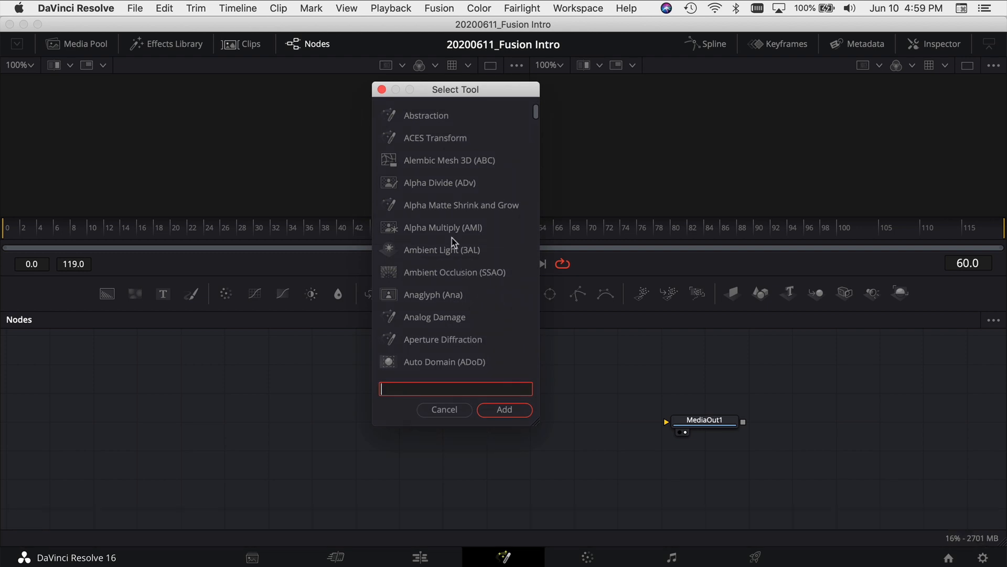
scroll(452, 237, down, 20)
scroll(450, 243, down, 20)
scroll(446, 246, up, 15)
click(453, 389)
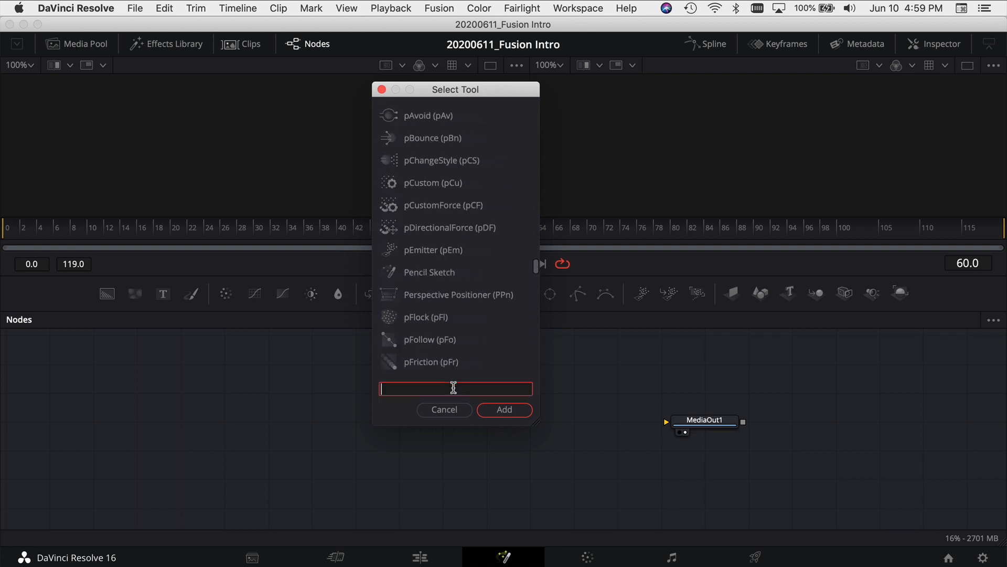
text(fog)
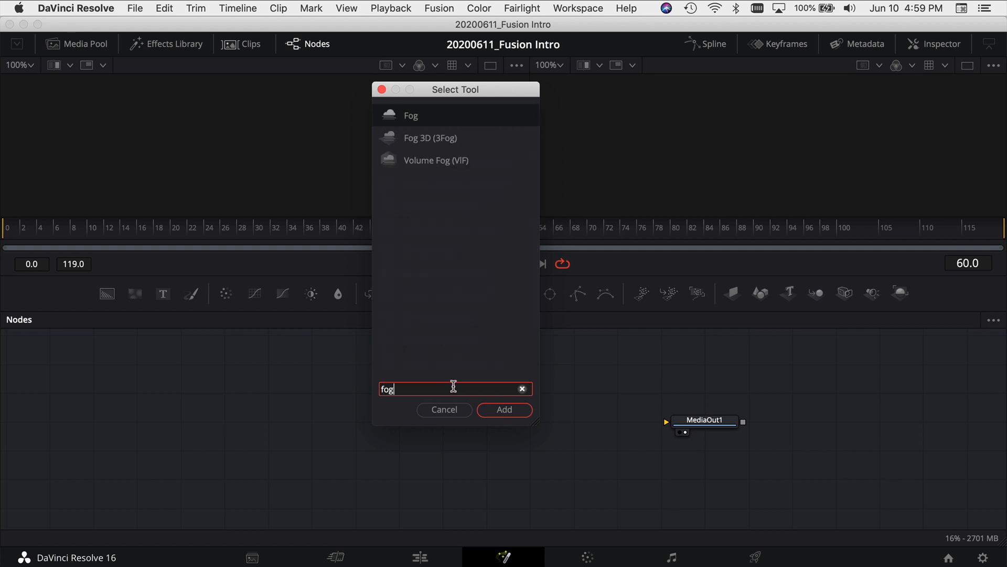
click(515, 409)
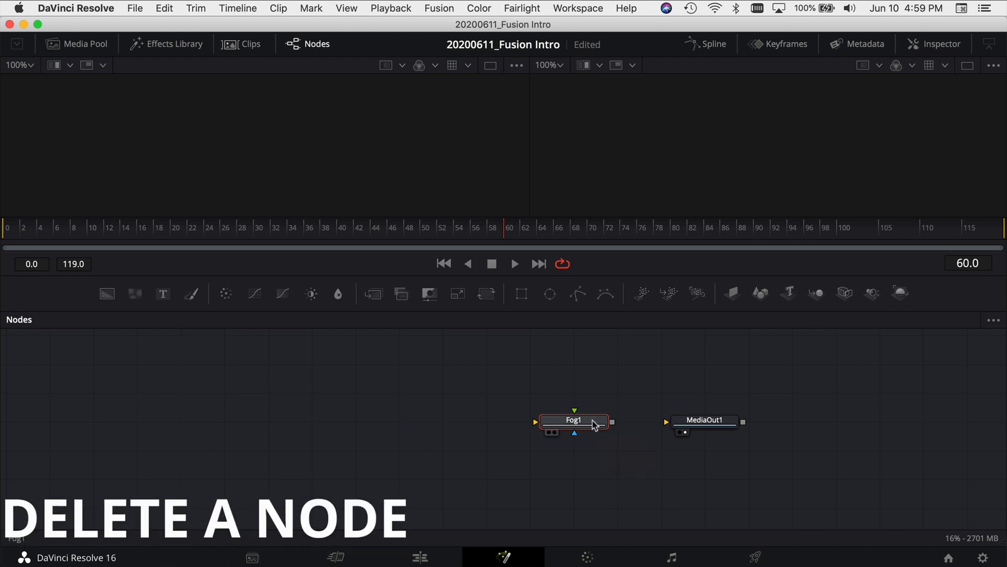
key(Delete)
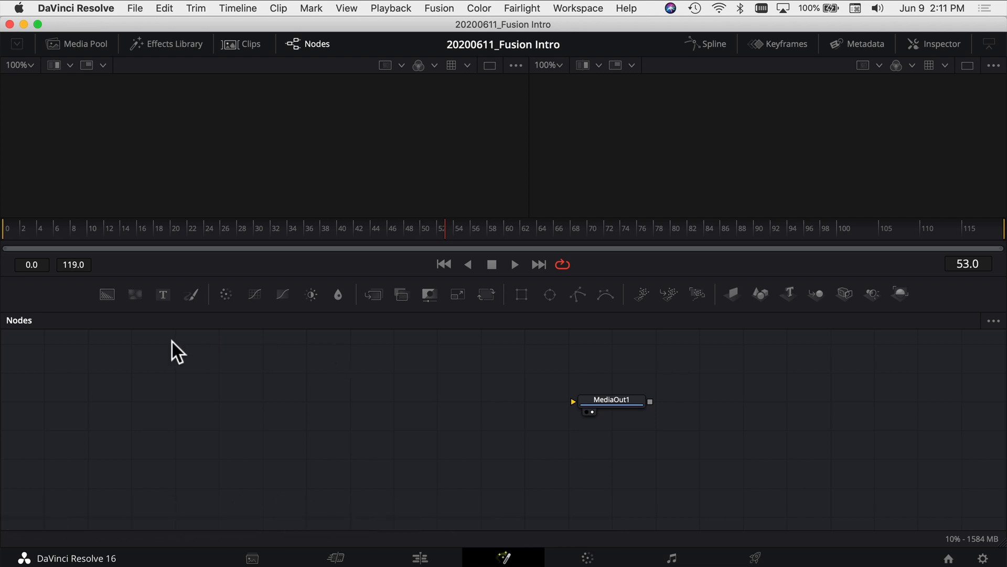
Add a Text node to the node graph and connect its output to the MediaOut1 input
click(163, 296)
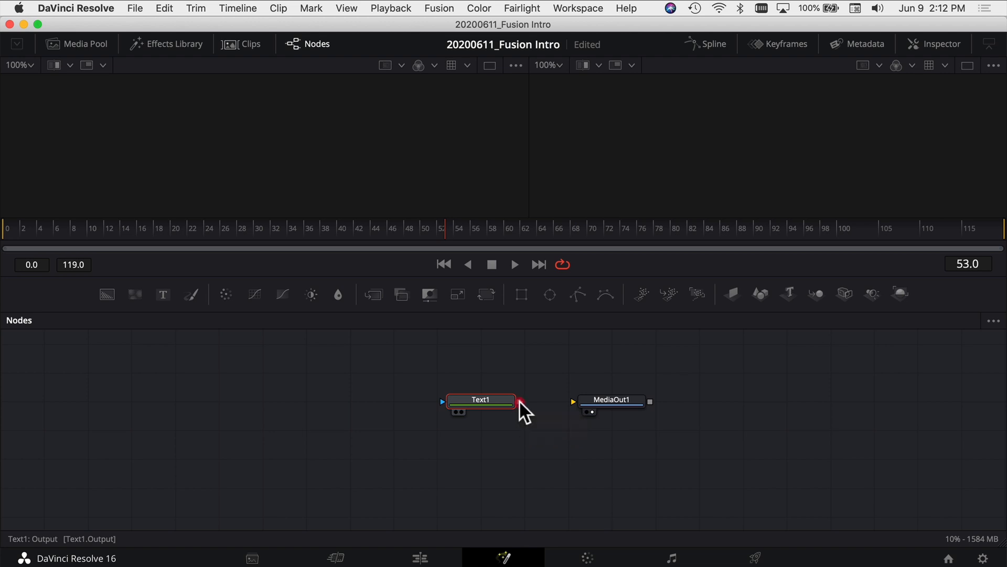
drag(519, 402, 571, 403)
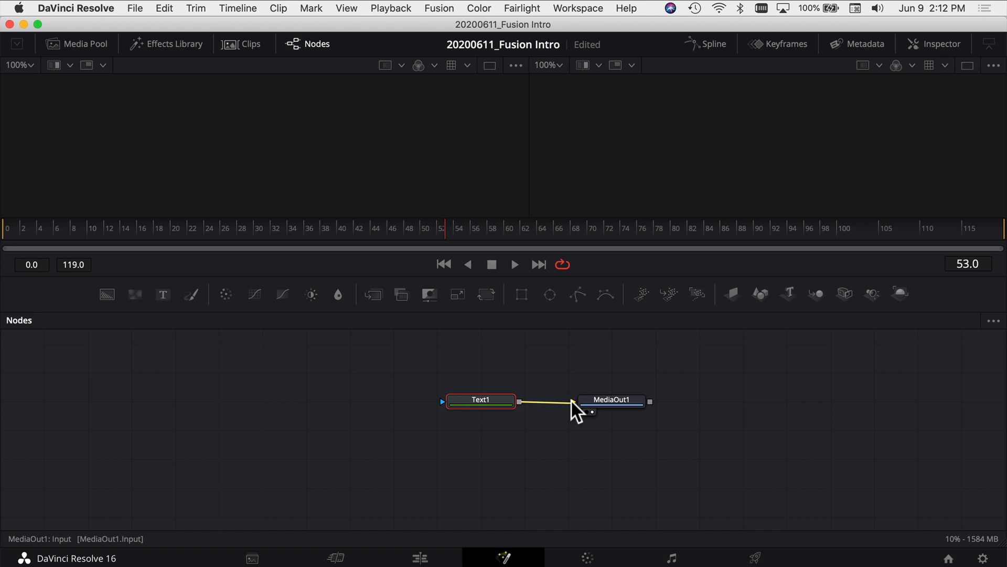
drag(572, 401, 572, 400)
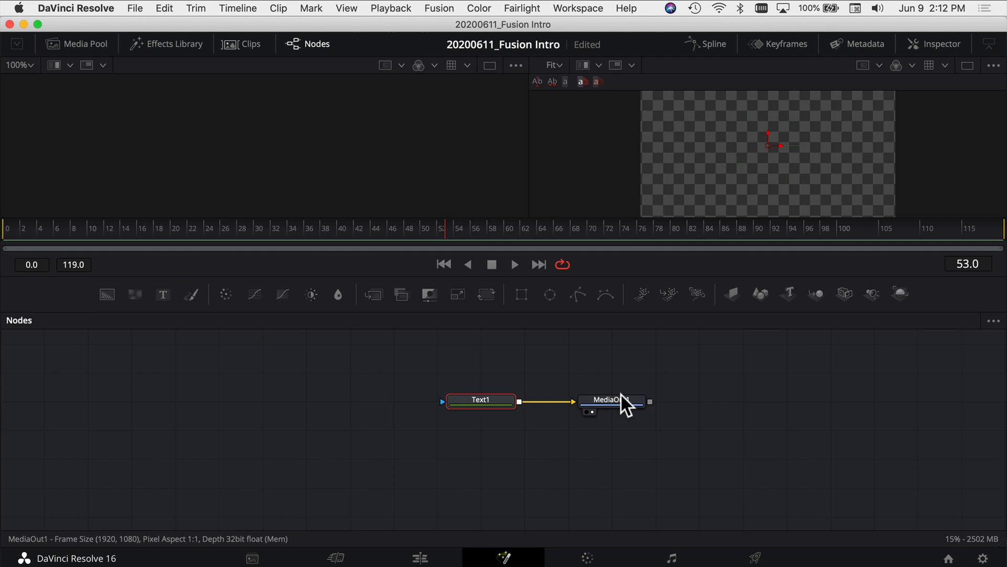
Make the viewer area taller and try the single-viewer layout before returning to dual viewers
drag(529, 271, 533, 391)
click(968, 65)
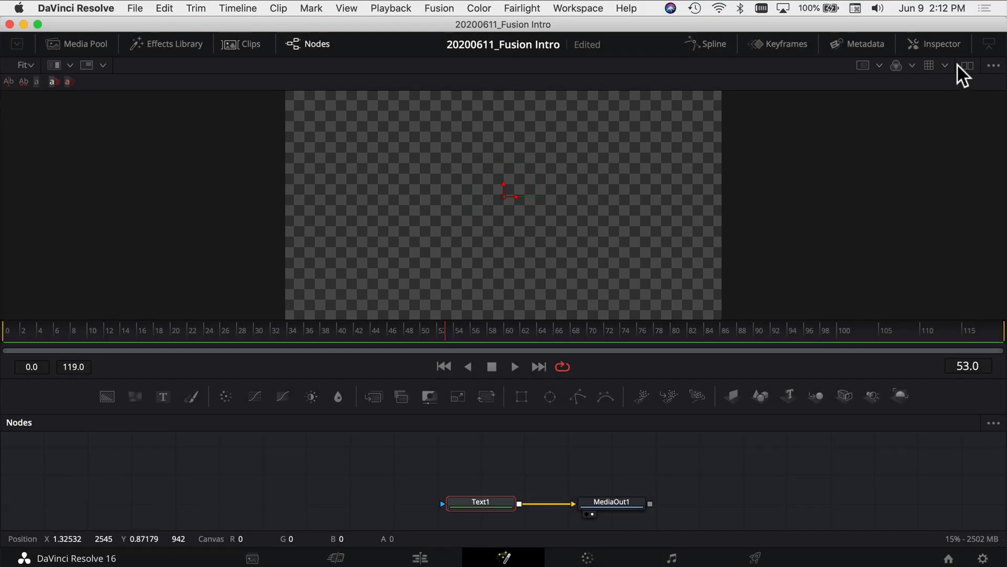
click(966, 66)
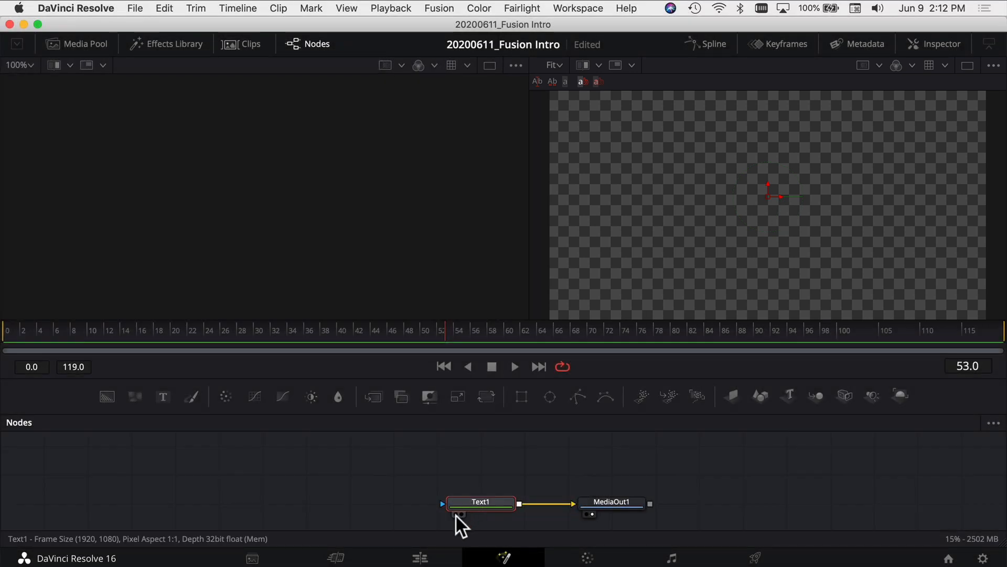
Display the Text1 node in the empty viewer
click(456, 515)
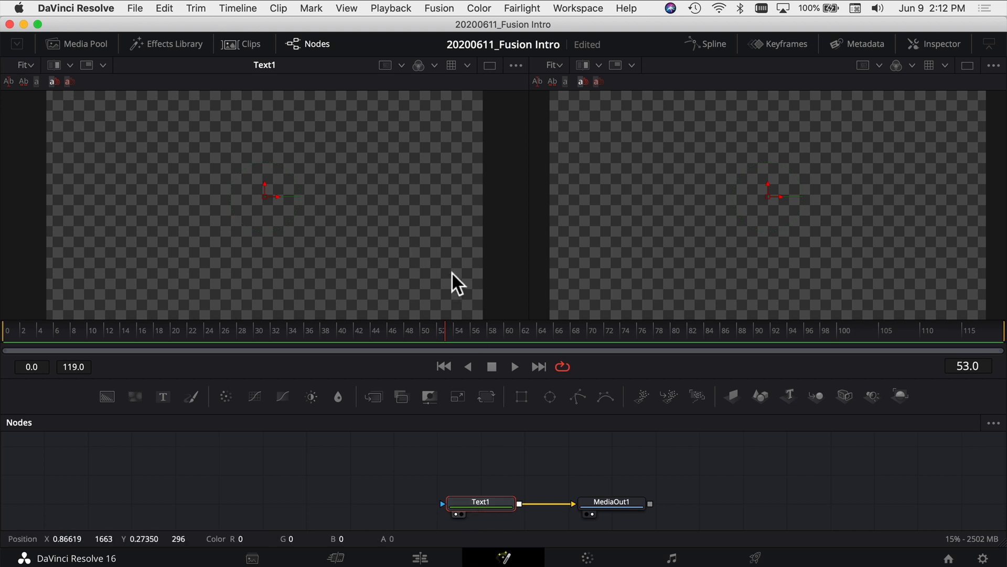
click(492, 505)
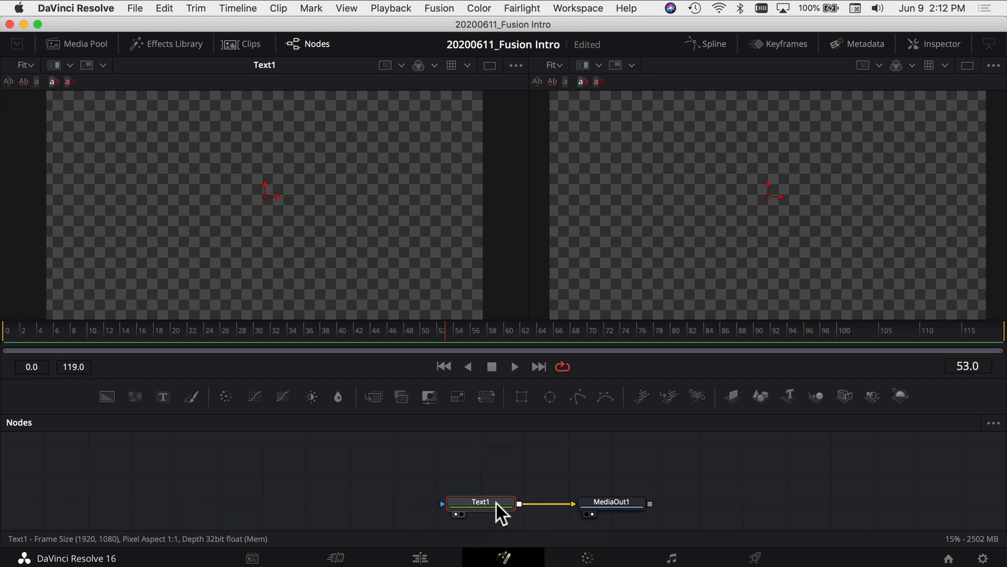
drag(499, 486, 487, 468)
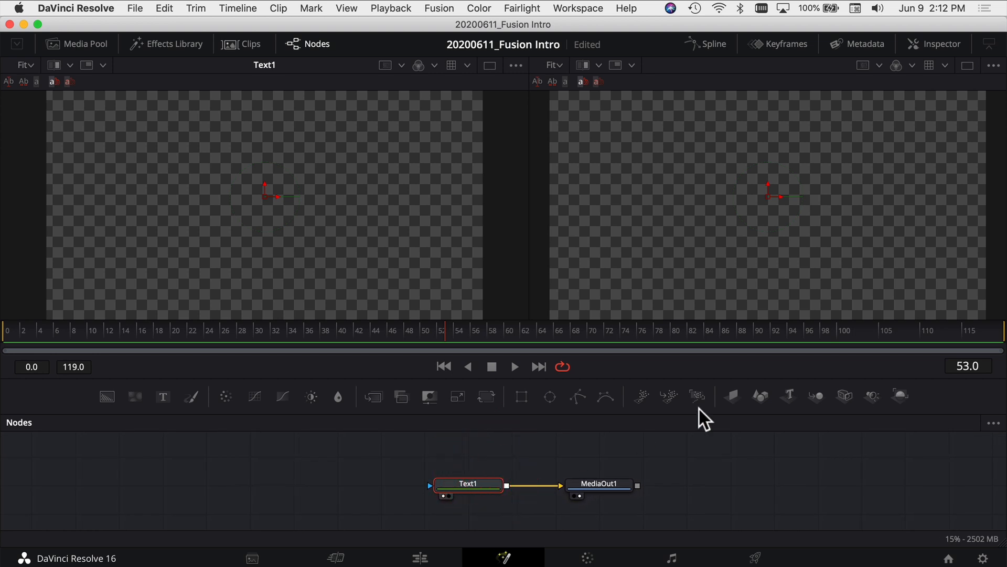
Show the Inspector for Text1 and enter "Subscribe!" as its styled text
click(939, 47)
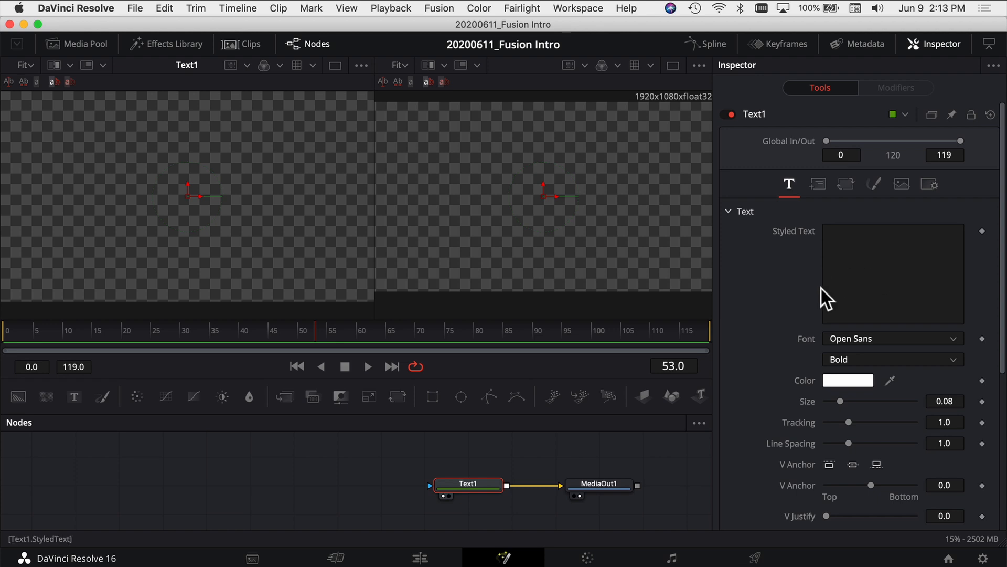
click(856, 260)
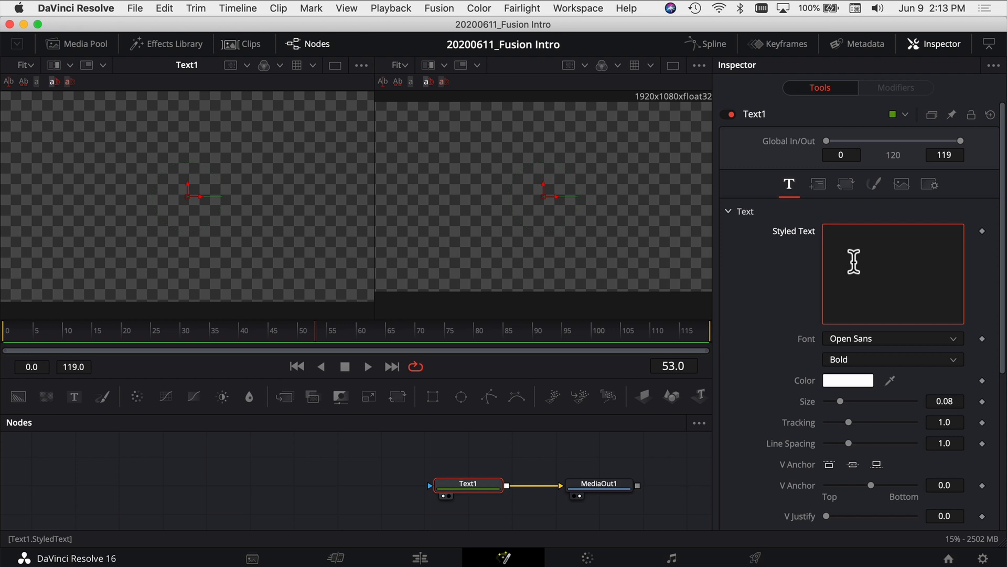
text(Subscribe!)
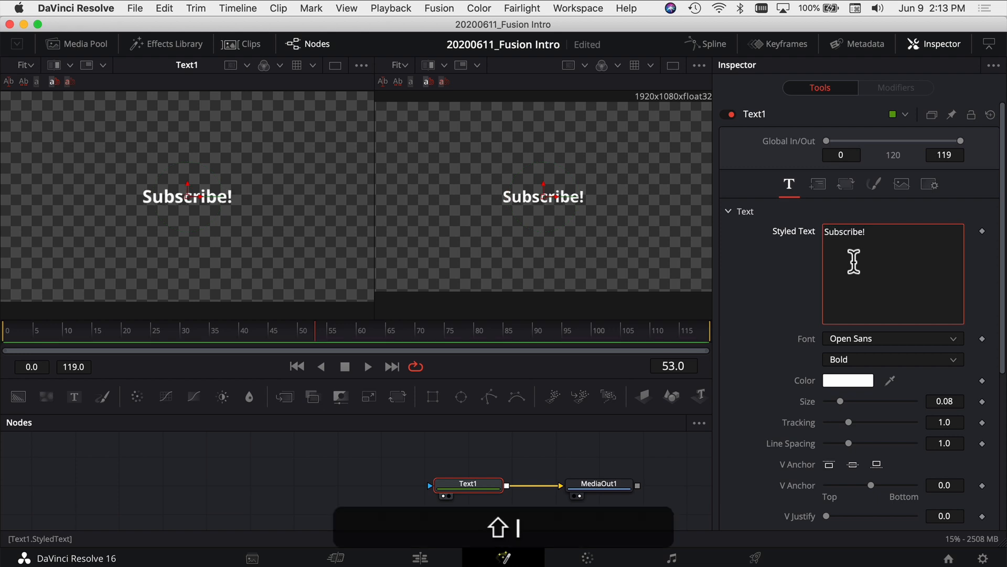
Change the font of the "Subscribe!" text to Copperplate
click(863, 336)
scroll(871, 191, down, 2)
scroll(869, 179, up, 10)
scroll(870, 176, up, 15)
scroll(878, 174, up, 5)
click(883, 57)
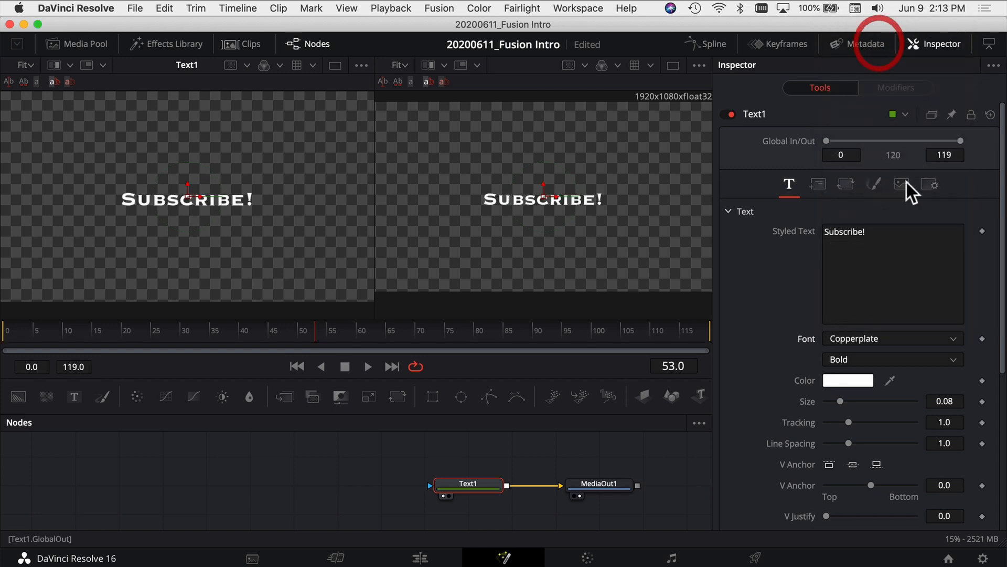
Increase the size of the "Subscribe!" text to 0.0906 and look over the remaining text settings
drag(841, 401, 846, 417)
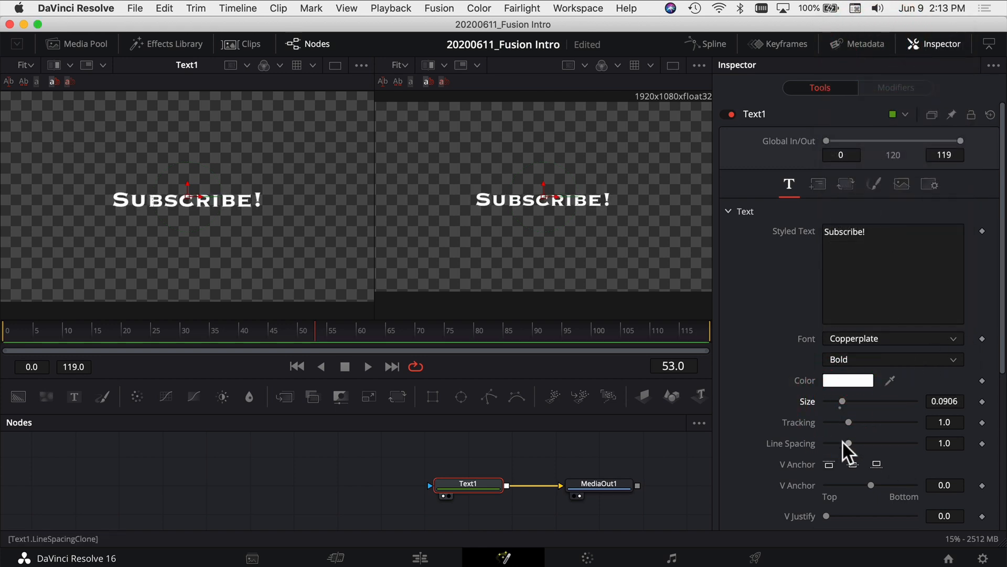
scroll(844, 441, down, 5)
scroll(881, 362, up, 5)
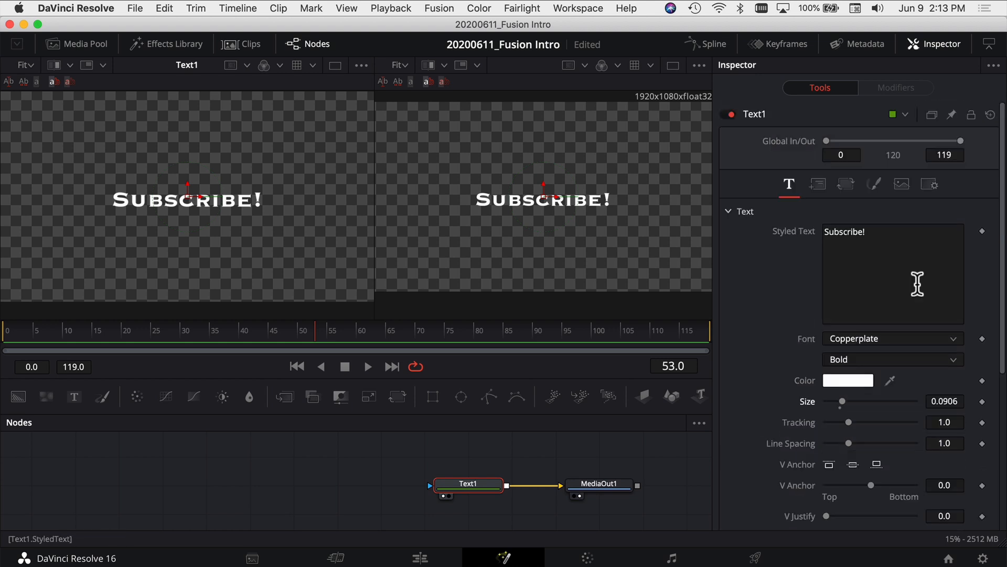
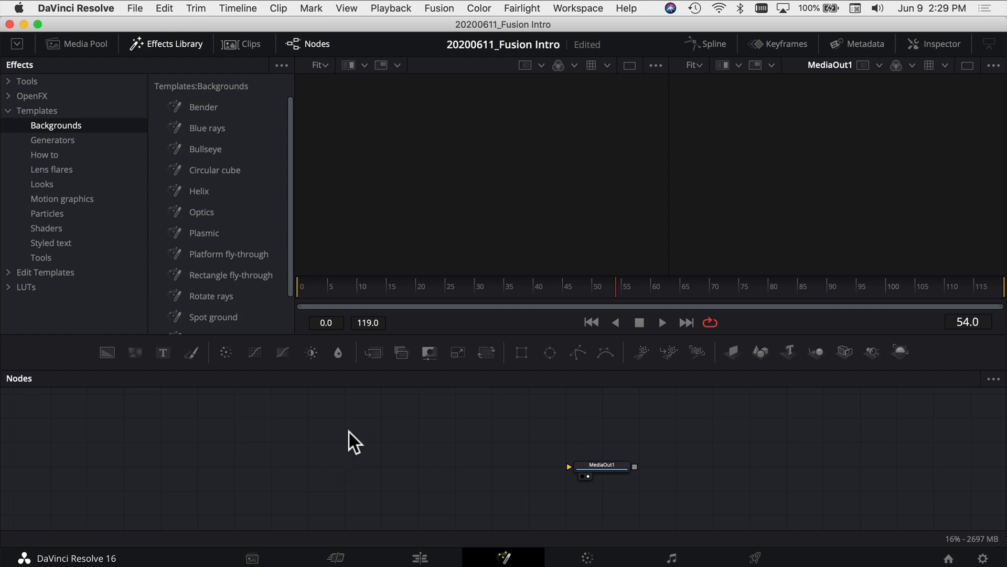
Add the Fireflies template from the Particles templates to the node graph beside MediaOut1, and hide the Effects Library
click(47, 213)
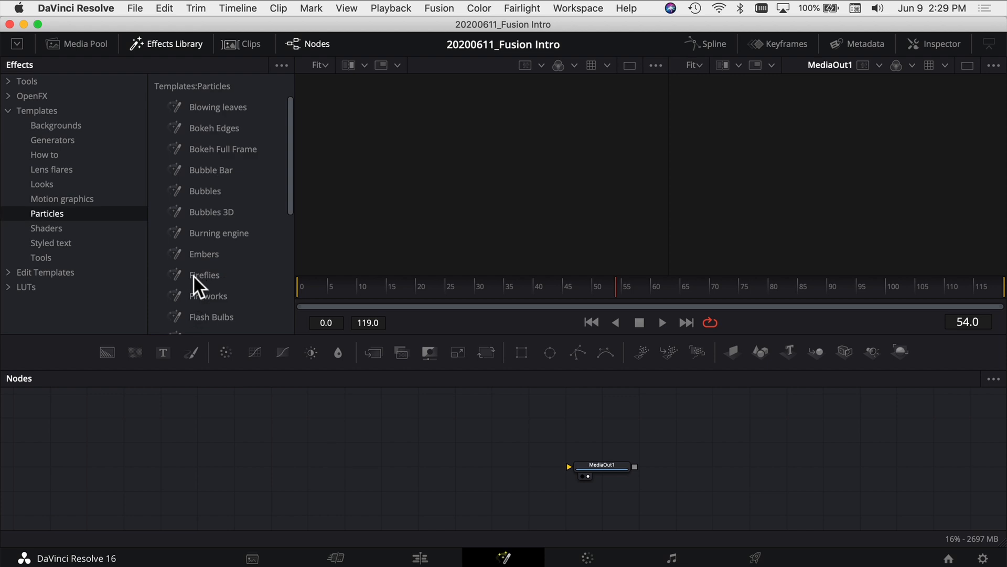
click(204, 278)
drag(310, 474, 415, 474)
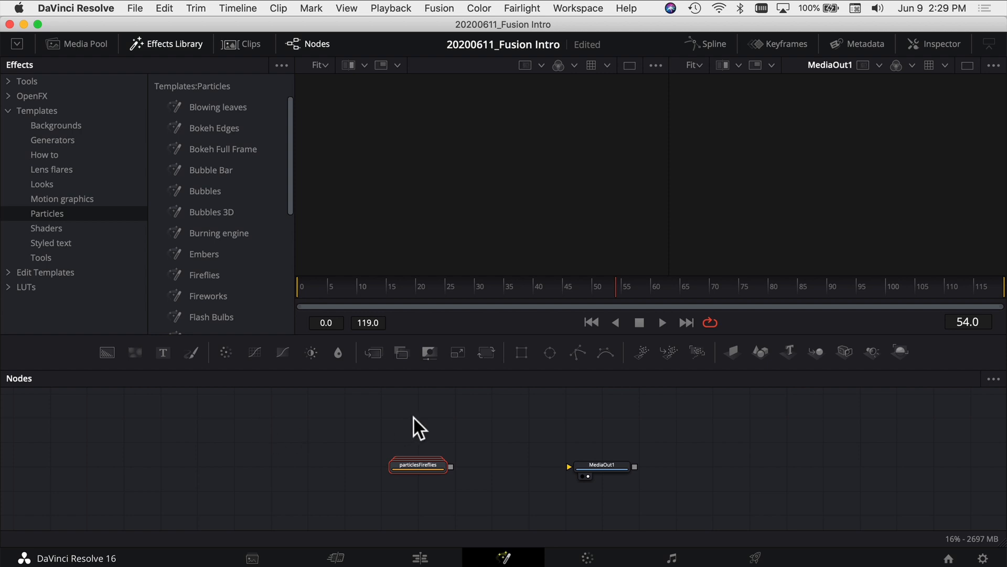
click(168, 44)
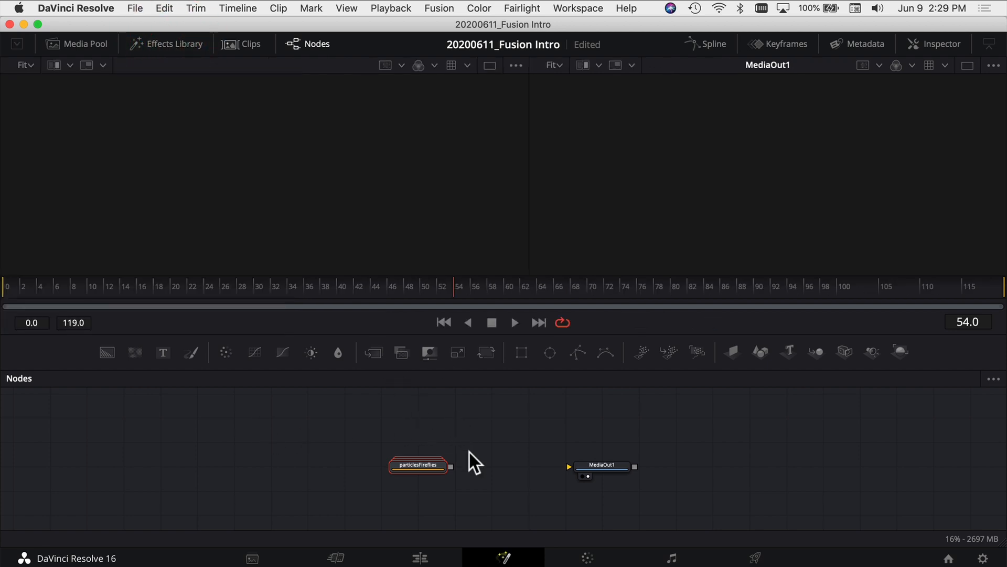
Expand the particlesFireflies group and examine its nodes from pEmitter4 through to Renderer3D5
right_click(423, 461)
click(418, 462)
right_click(418, 464)
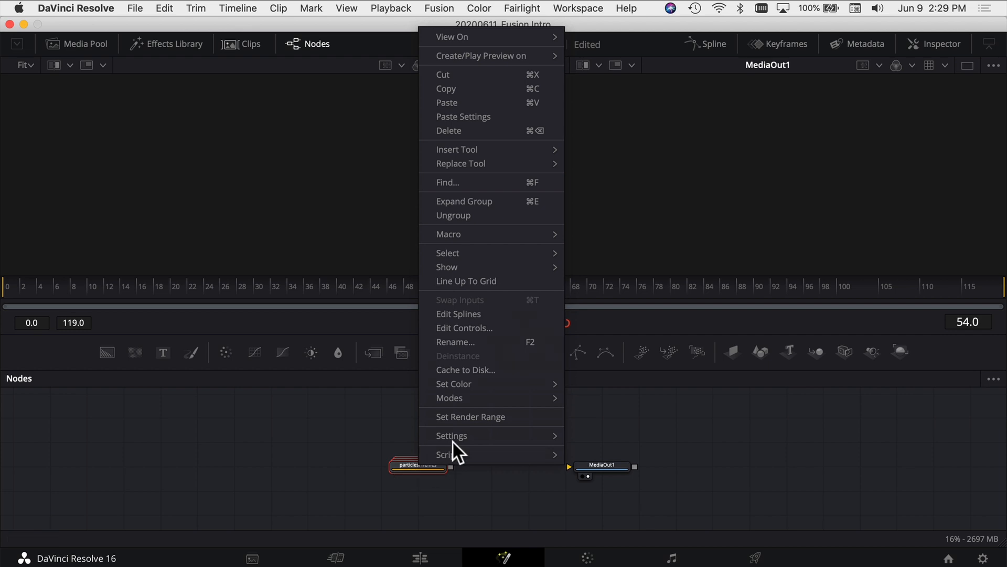
click(496, 203)
drag(575, 450, 447, 445)
scroll(94, 474, up, 5)
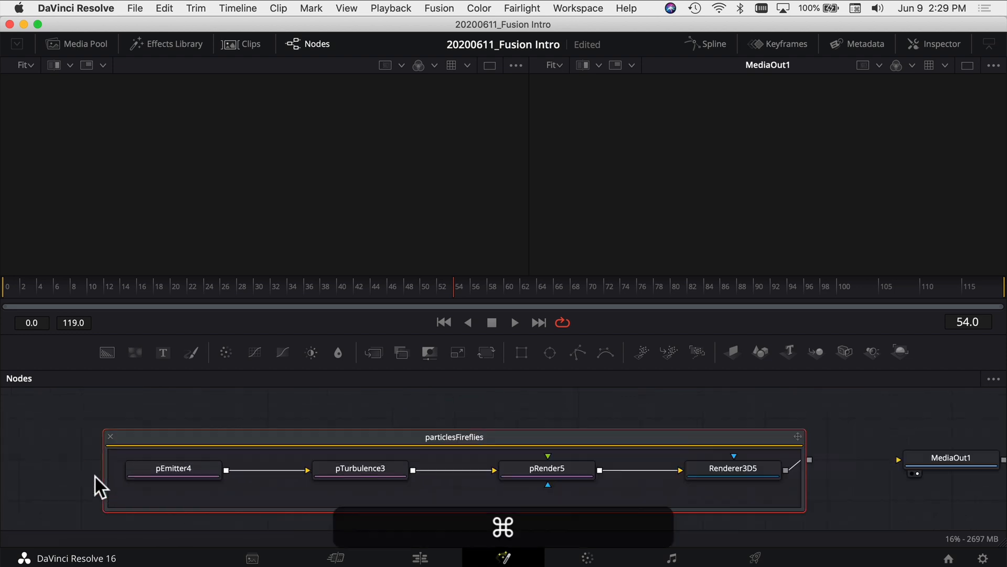
scroll(94, 474, up, 2)
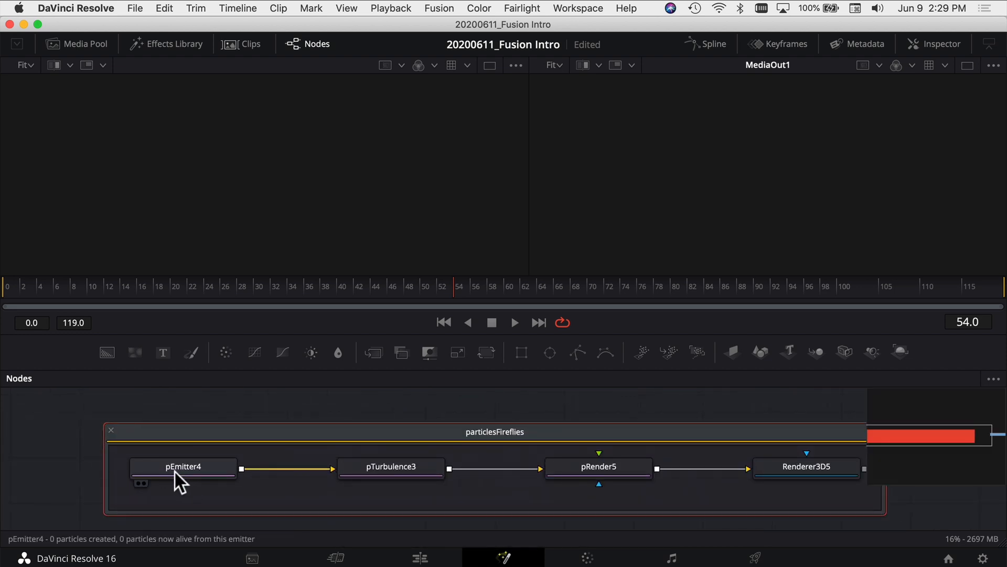
mouse_move(174, 471)
mouse_move(387, 471)
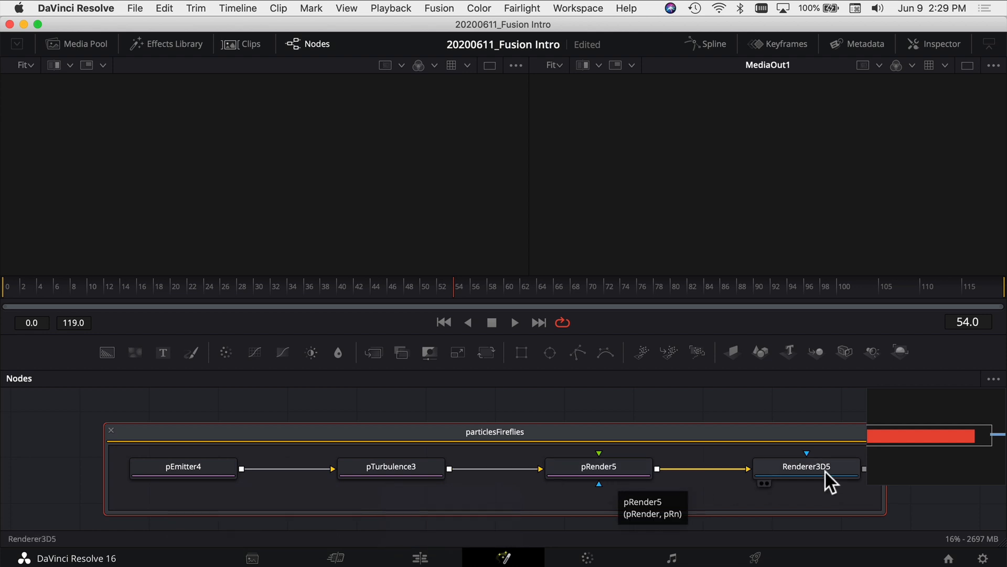
drag(821, 484, 564, 483)
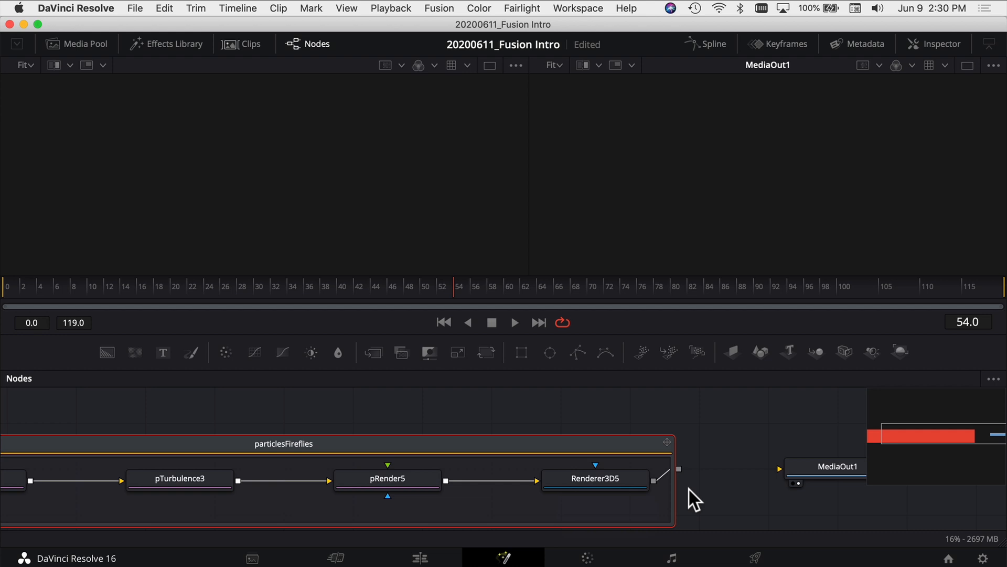
Connect the particlesFireflies output to MediaOut1 and play back the fireflies
key(super+f)
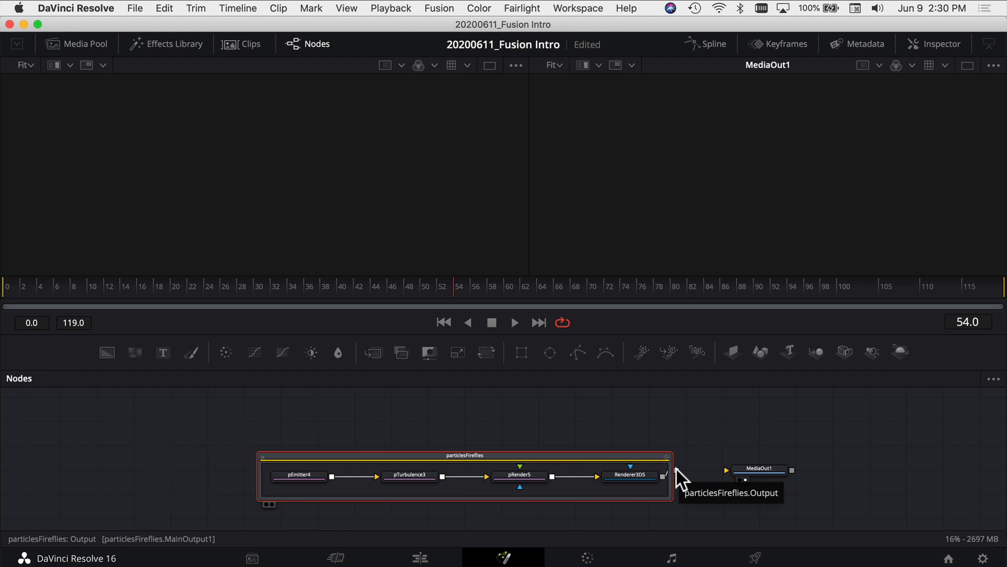
drag(678, 467, 729, 467)
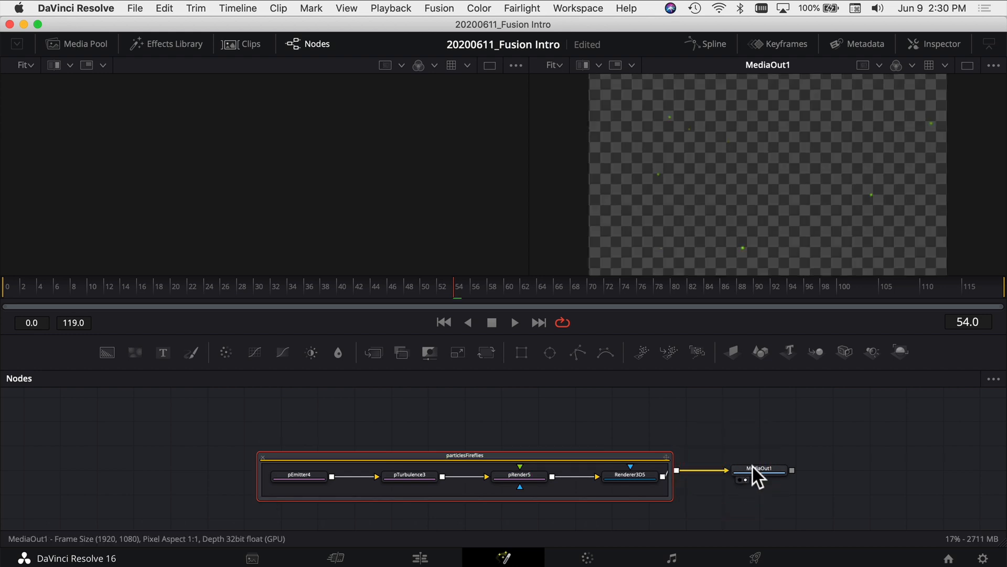
click(780, 205)
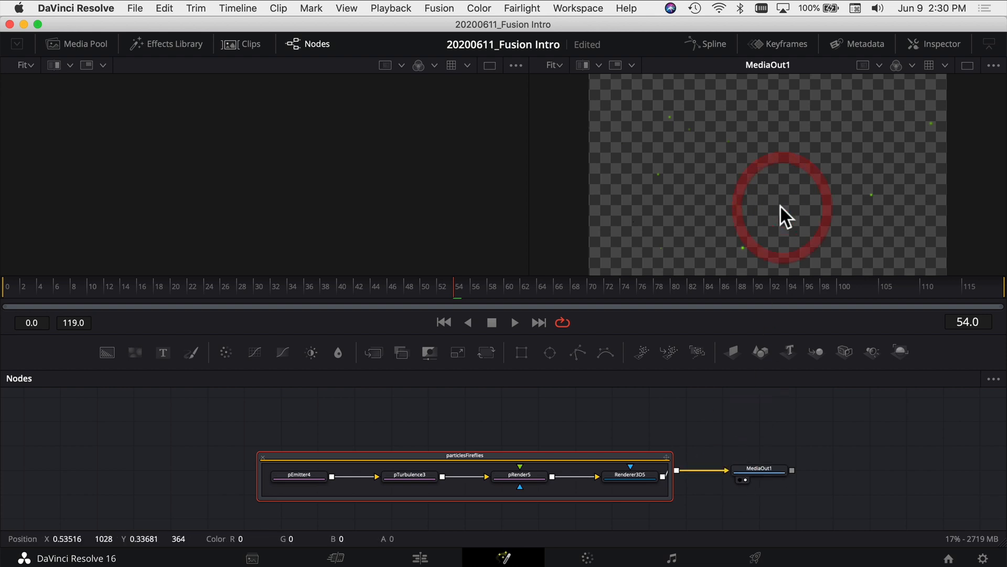
key(space)
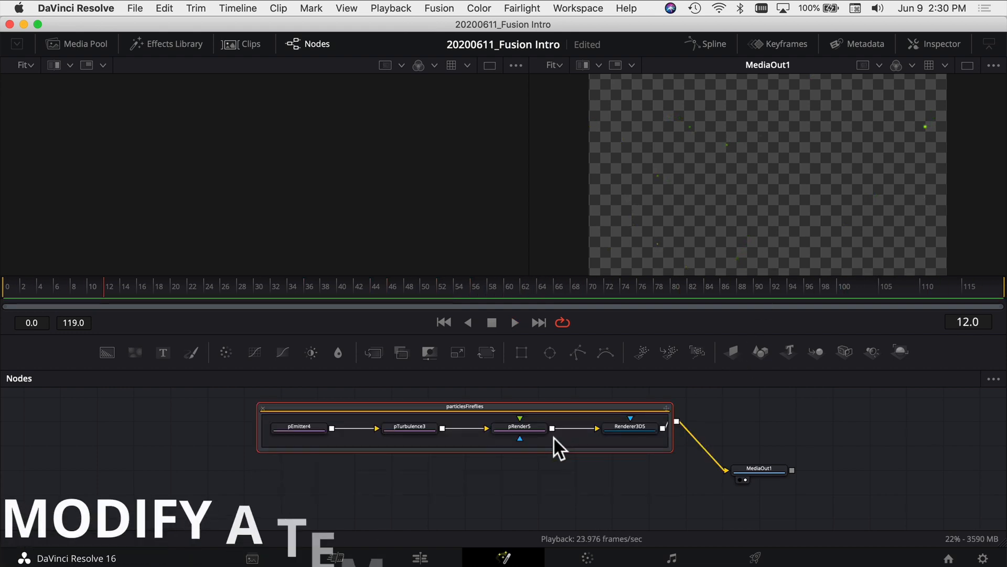
Stop playback, move the fireflies group higher, and add a Background node with a Merge node connected to it
click(551, 489)
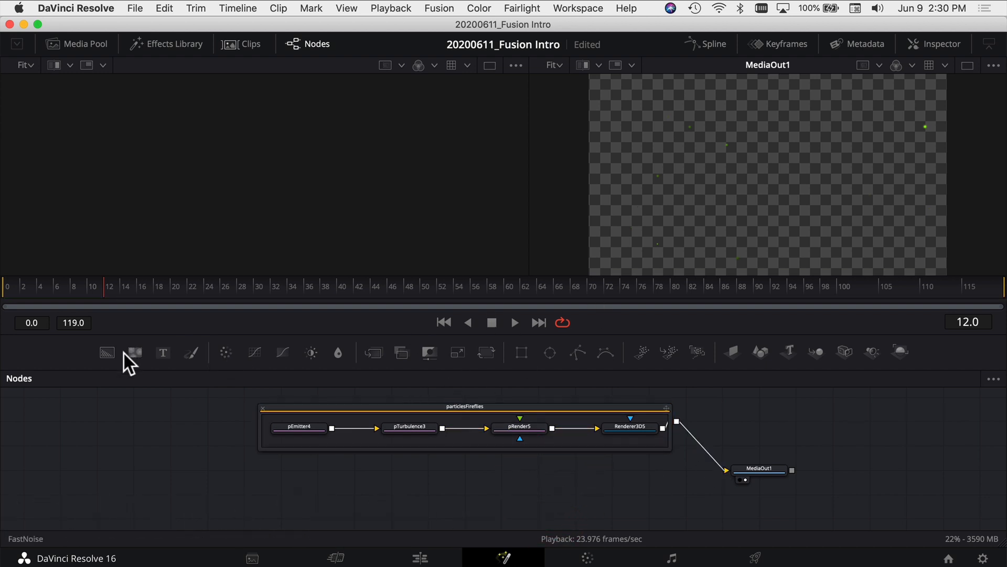
click(107, 353)
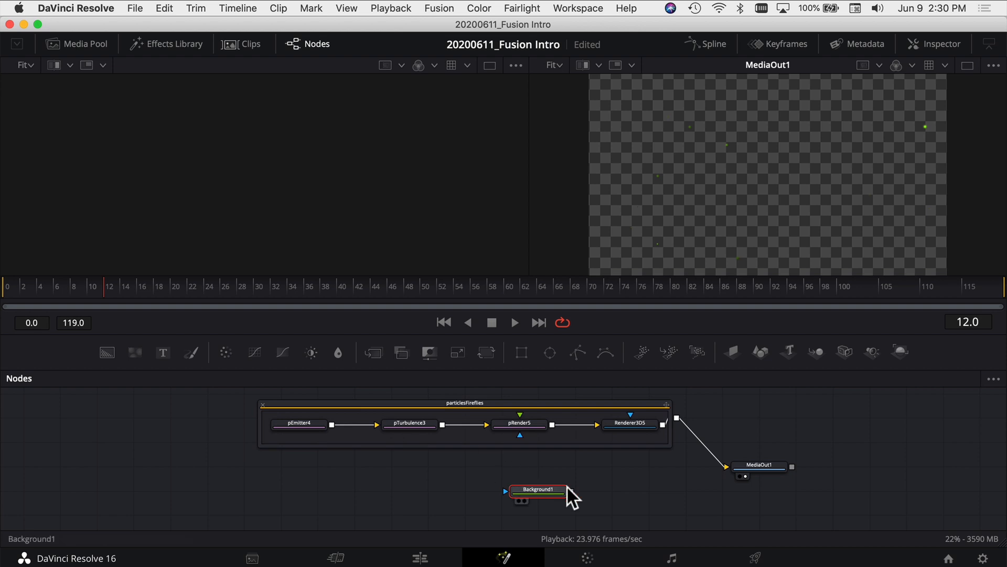
click(373, 353)
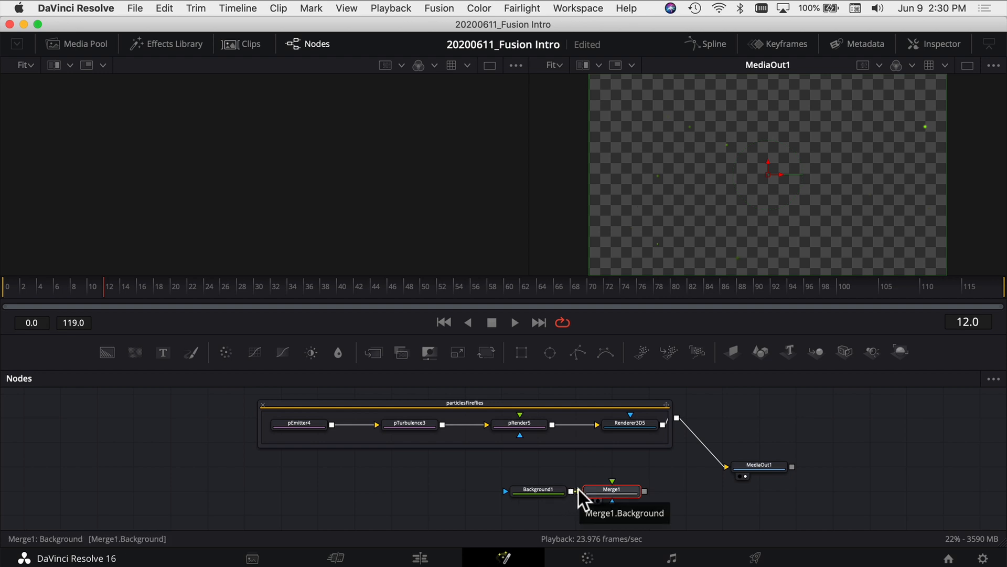
Route the fireflies group into Merge1's foreground and Merge1 into MediaOut1, and play back the composite
mouse_move(720, 462)
mouse_down()
mouse_move(675, 417)
mouse_move(681, 426)
mouse_move(613, 478)
mouse_move(645, 499)
mouse_move(733, 468)
mouse_up()
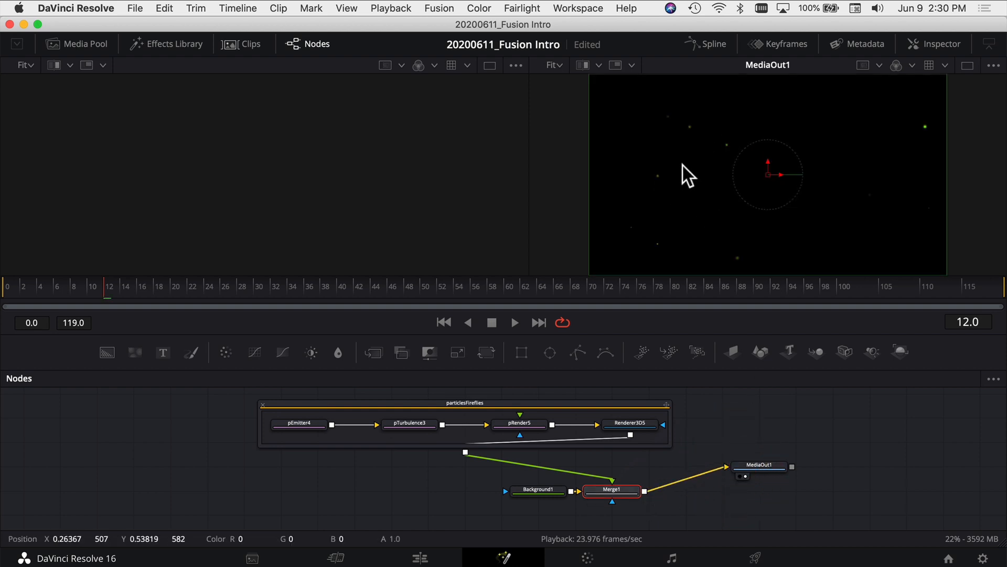
key(space)
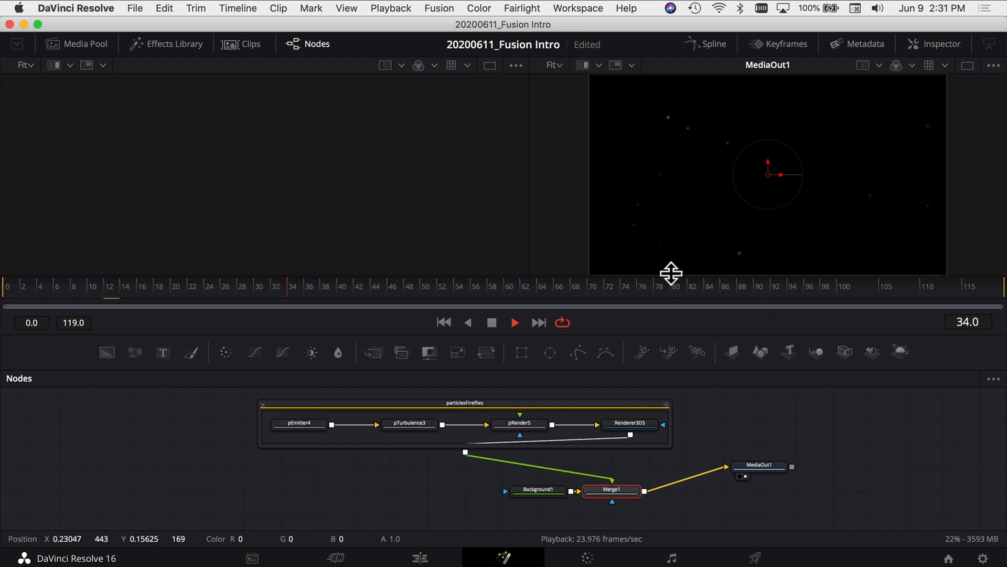
key(space)
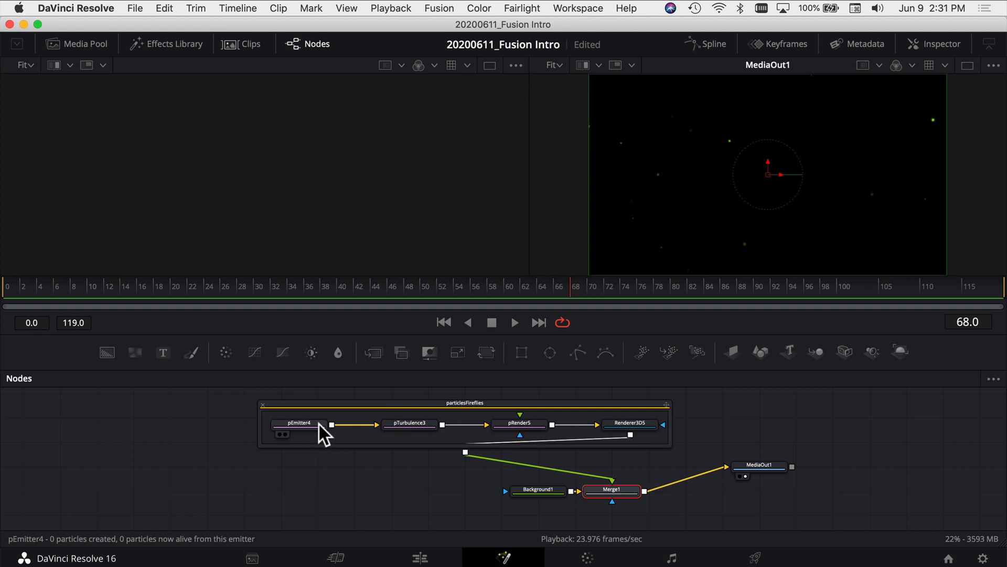
Show the settings of the pEmitter4 node in the Inspector
click(301, 425)
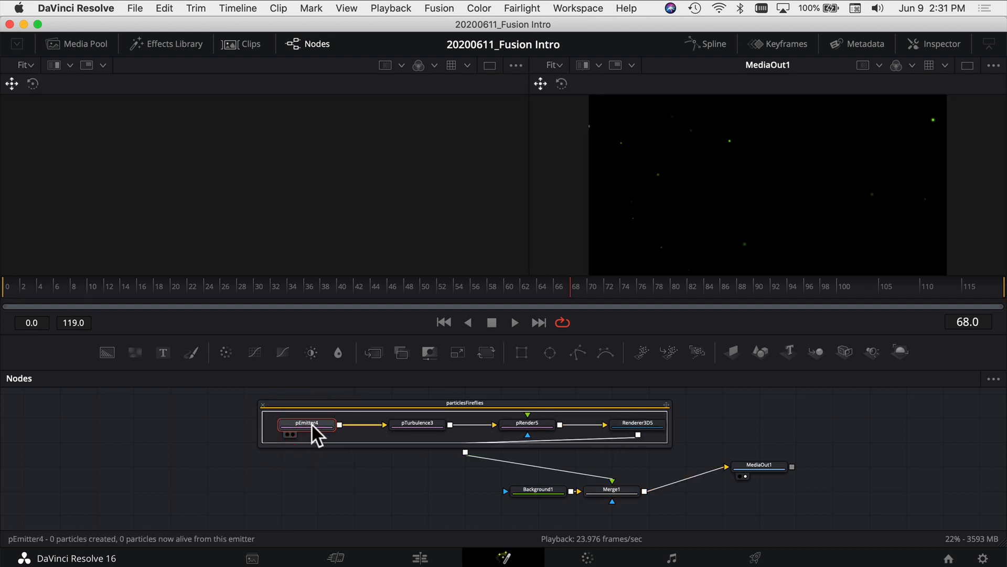
click(946, 46)
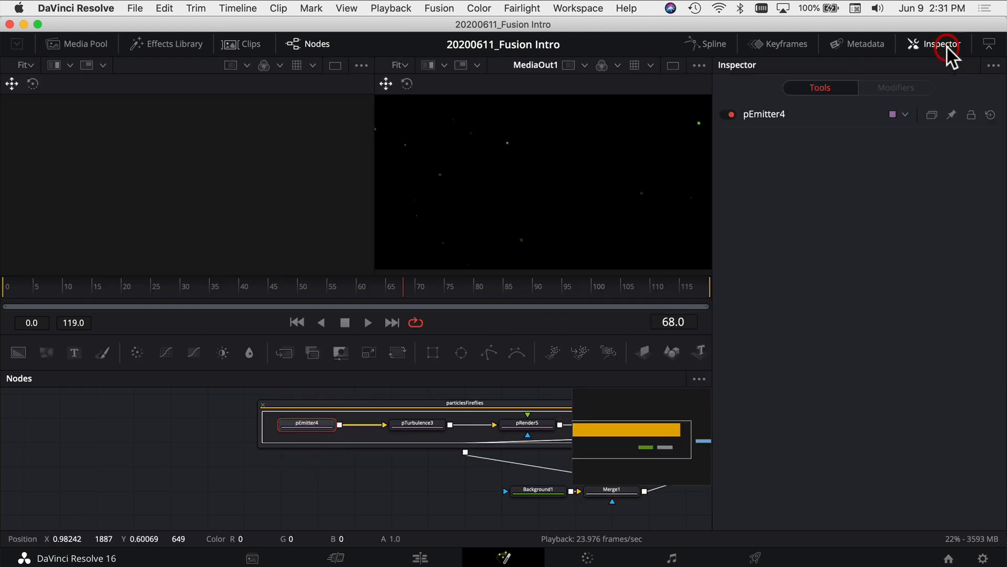
click(764, 111)
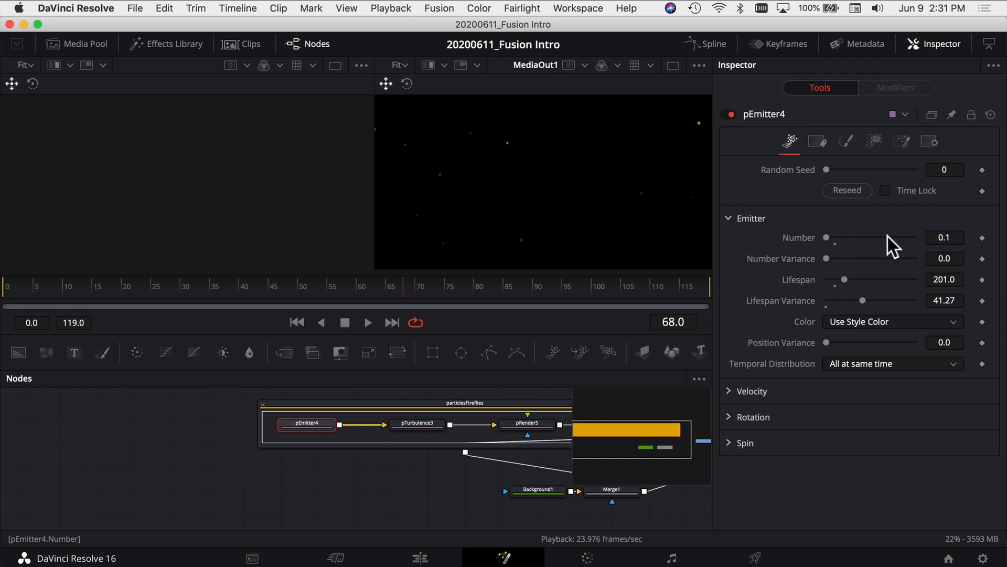
Set pEmitter4's Number to 11.0 and its Number Variance to 13.4
drag(836, 239, 841, 235)
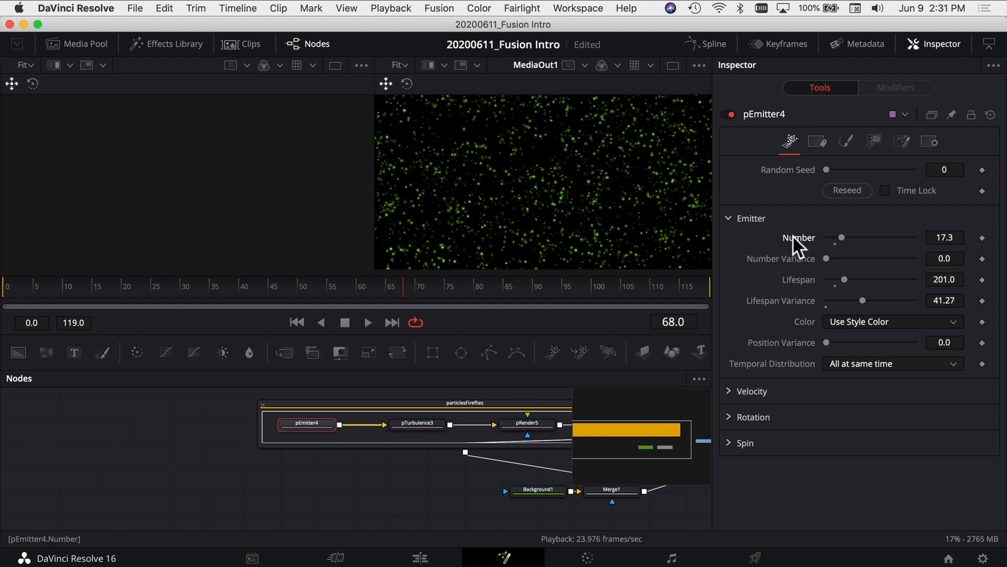
drag(839, 235, 836, 235)
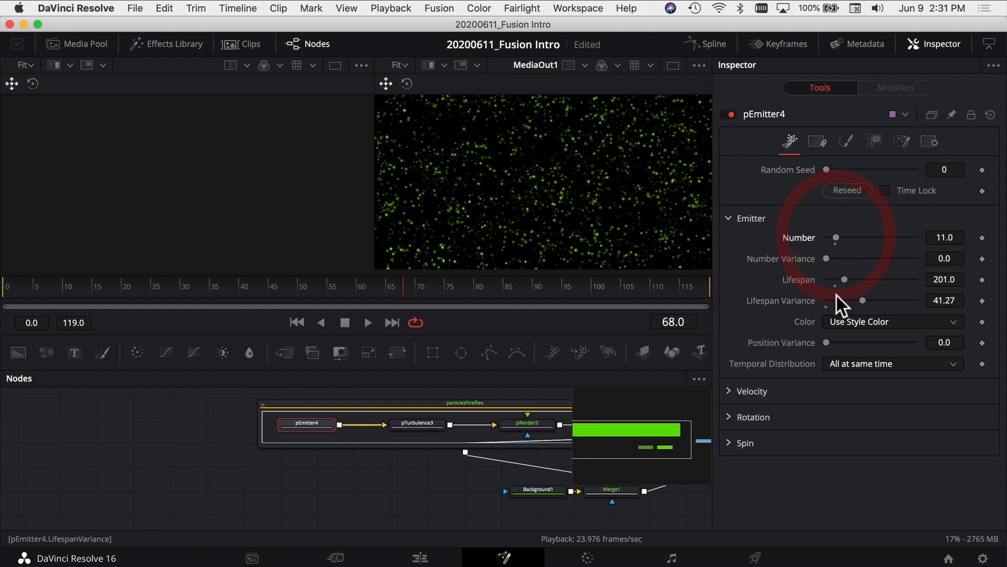
drag(827, 258, 841, 259)
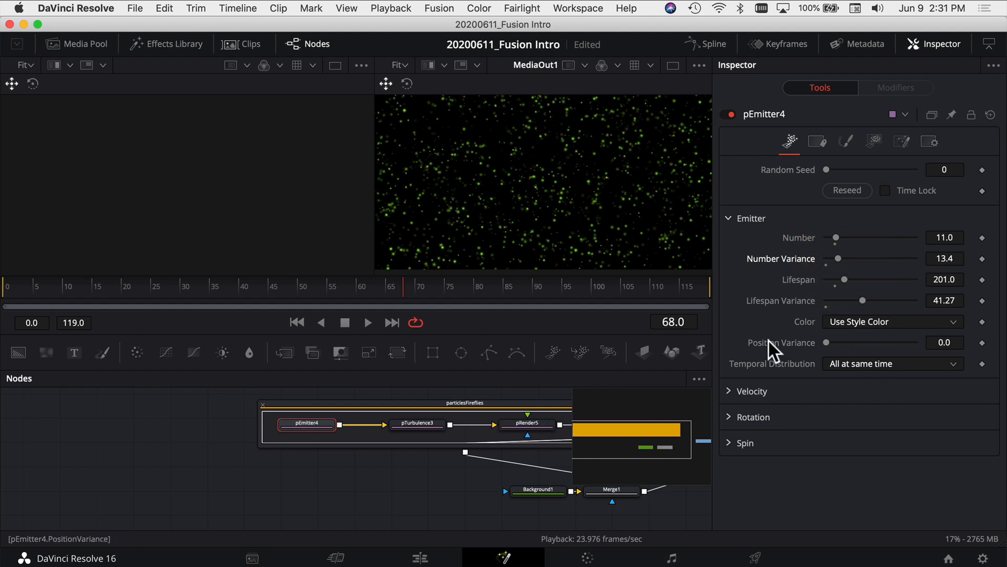
Set pEmitter4's Velocity to 0.047 and play back the moving particles
click(730, 391)
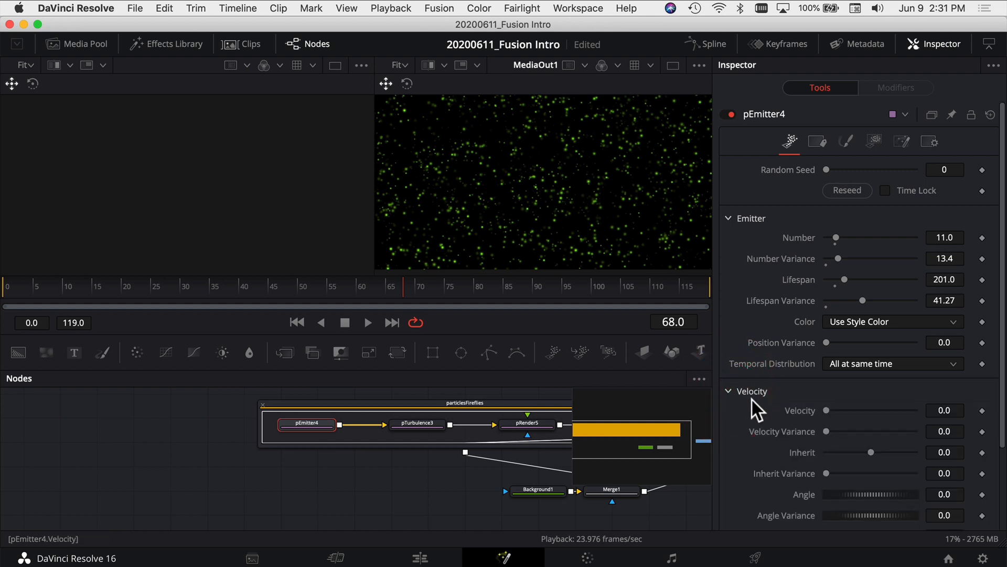
scroll(752, 399, down, 3)
drag(827, 318, 832, 319)
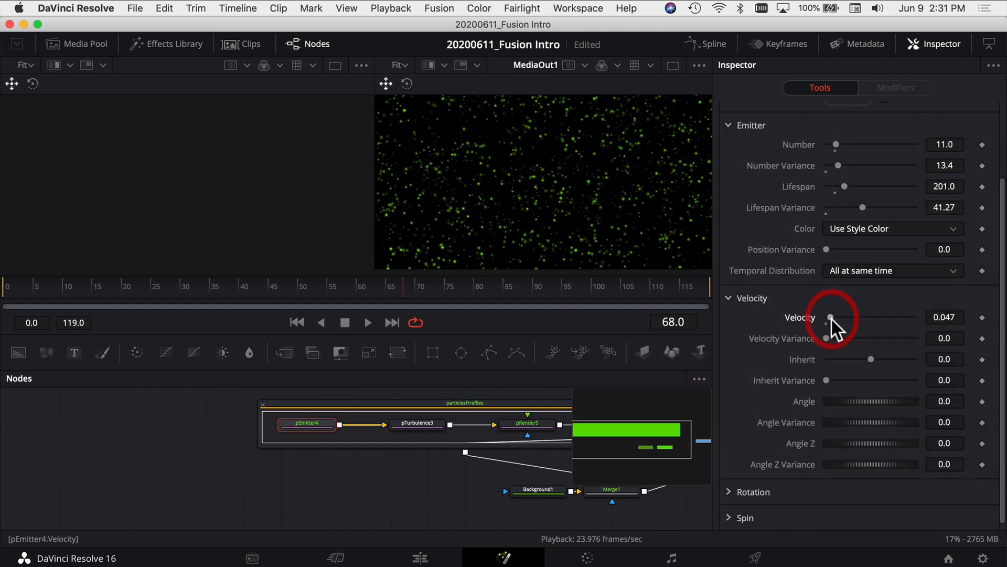
scroll(729, 444, down, 1)
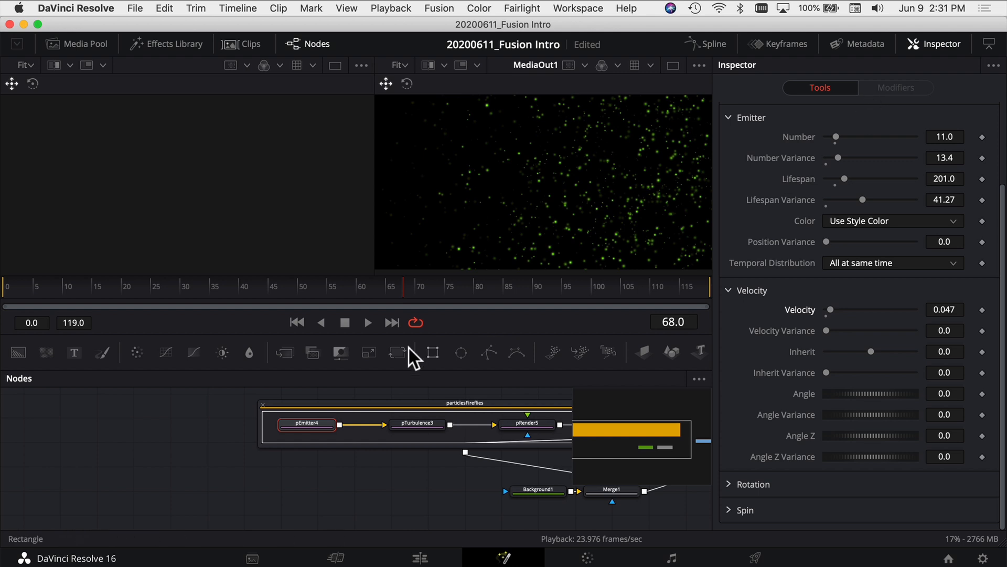
key(space)
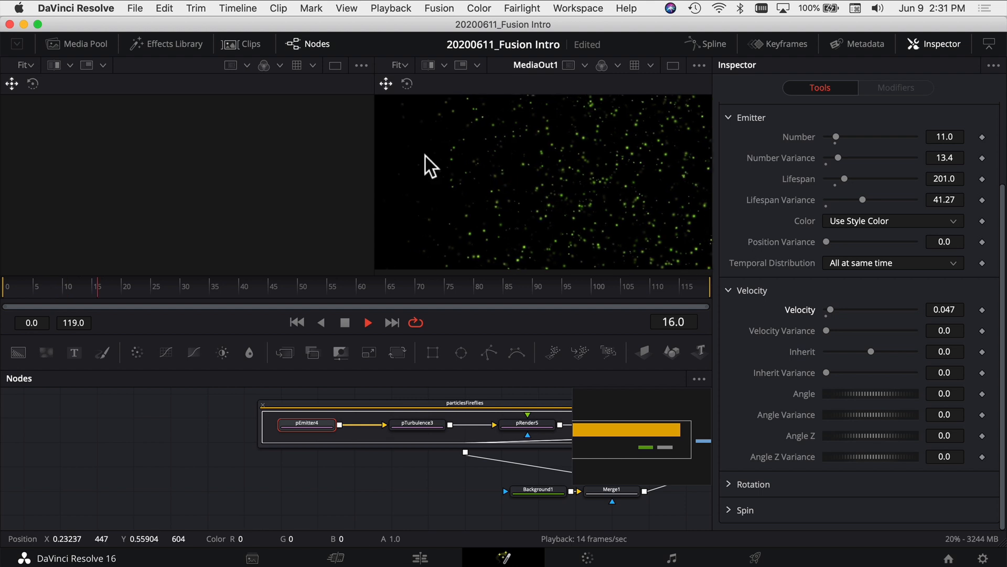
Return pEmitter4's Velocity to 0.0 and check the particles in playback
drag(830, 310, 769, 320)
key(space)
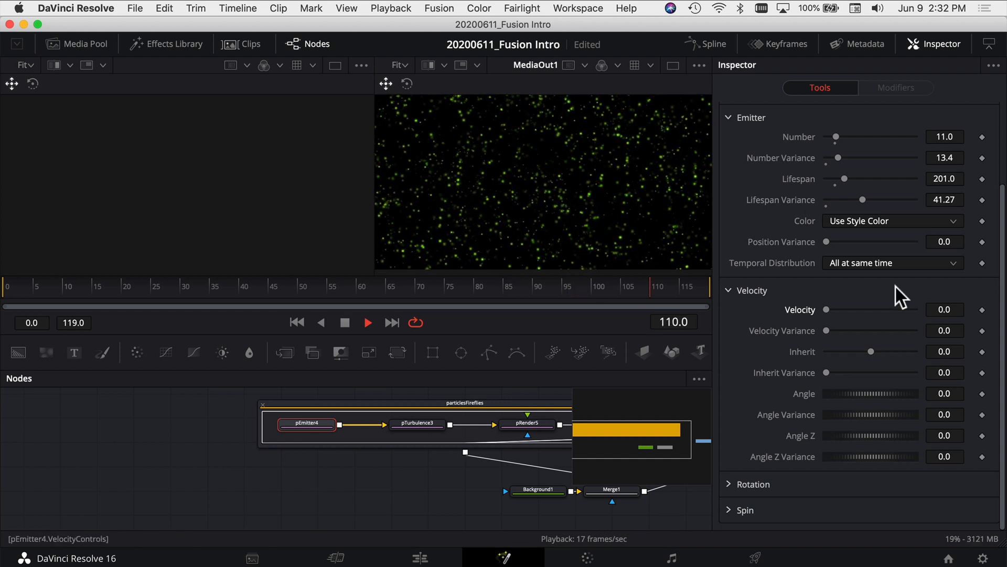
key(space)
Set pEmitter4's Number to 7.1, Number Variance to 8.7, Lifespan to 339.0 and Lifespan Variance to 23.6, and play back the result
drag(844, 178, 833, 137)
drag(860, 200, 845, 203)
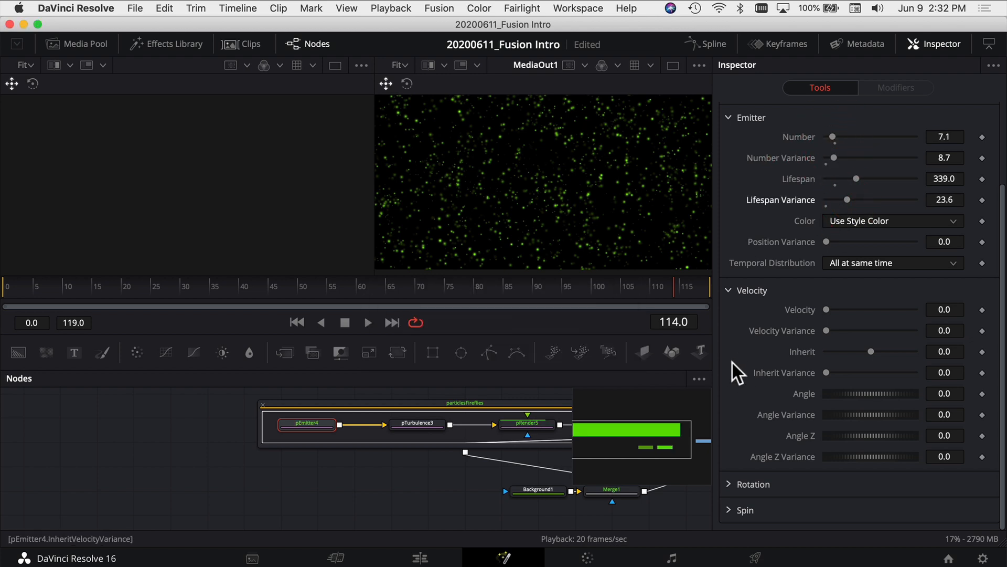
key(space)
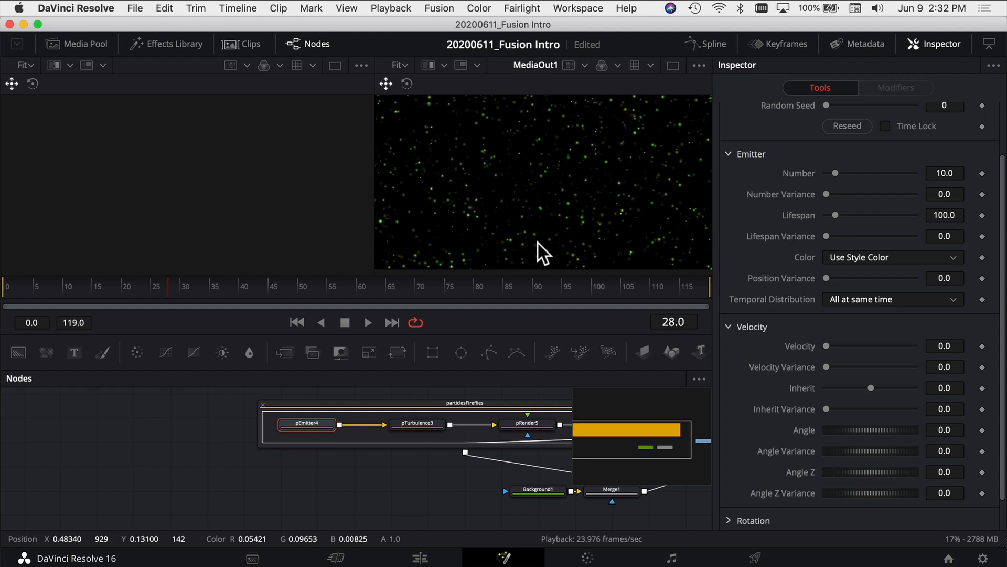
Show the pTurbulence3 node's strength and density settings in the Inspector
click(420, 423)
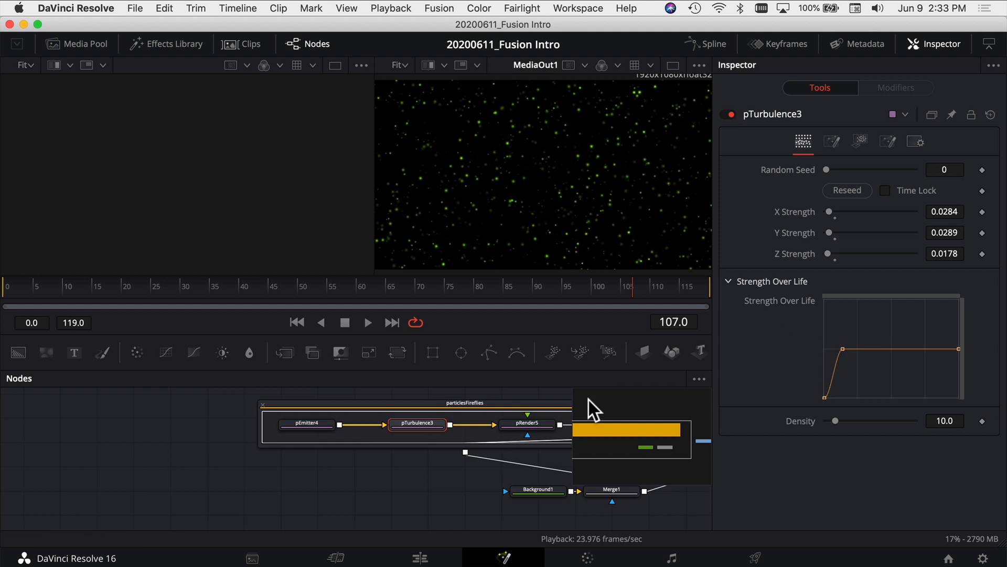
drag(433, 474, 281, 473)
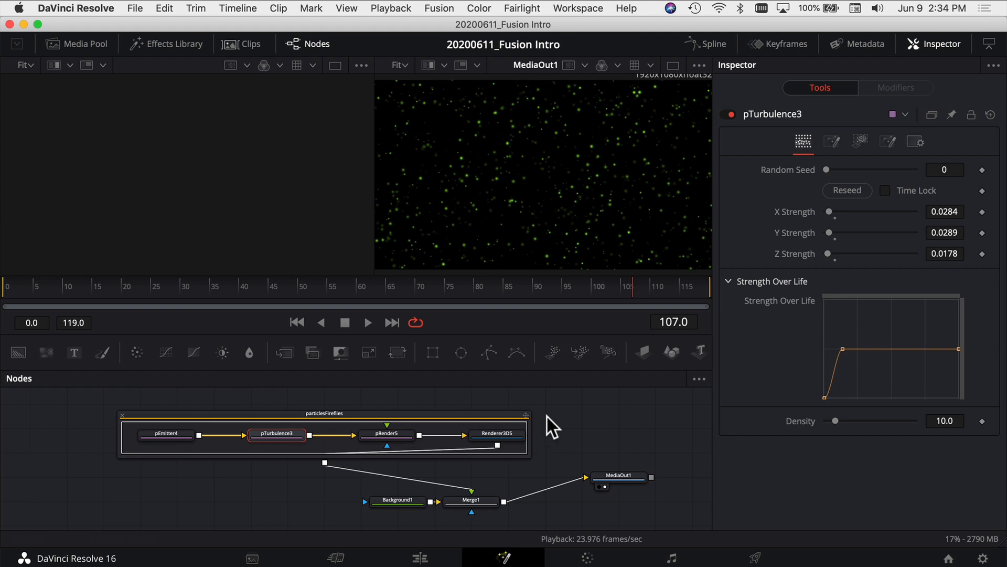
Show the Effects Library again and browse the remaining Particles templates
click(166, 43)
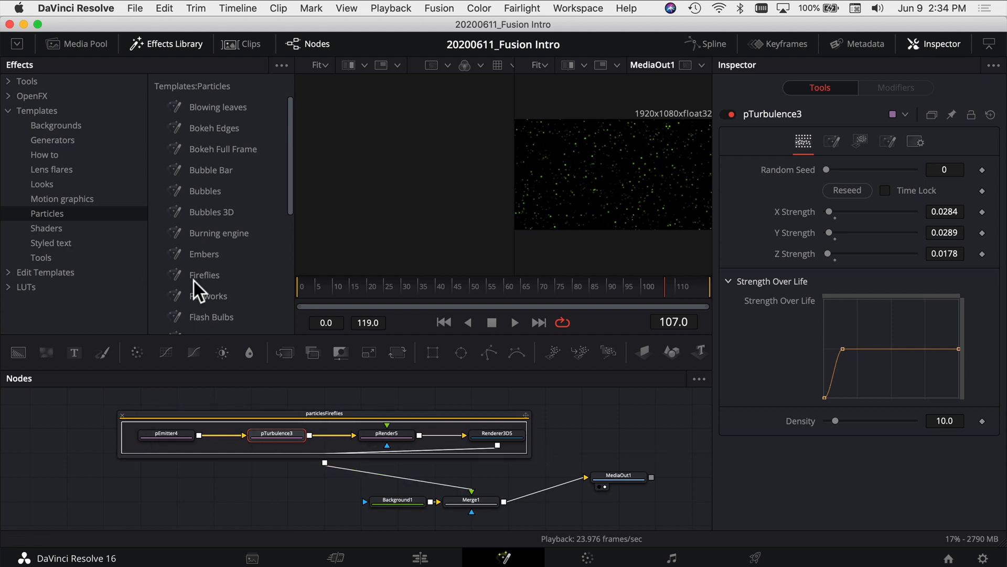
scroll(200, 308, down, 10)
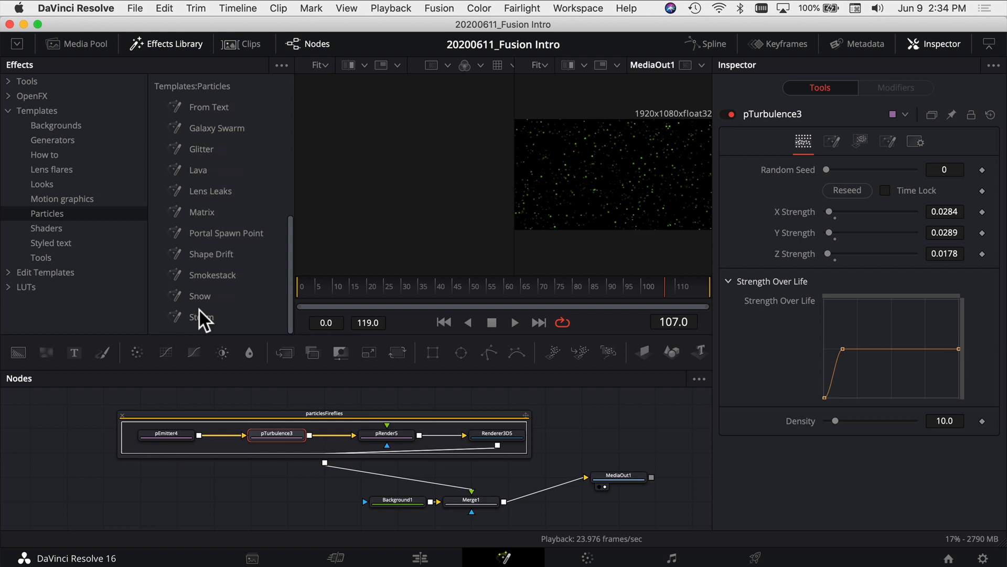
Look through the Particles templates and browse the Shaders and Styled text template categories
scroll(197, 306, up, 5)
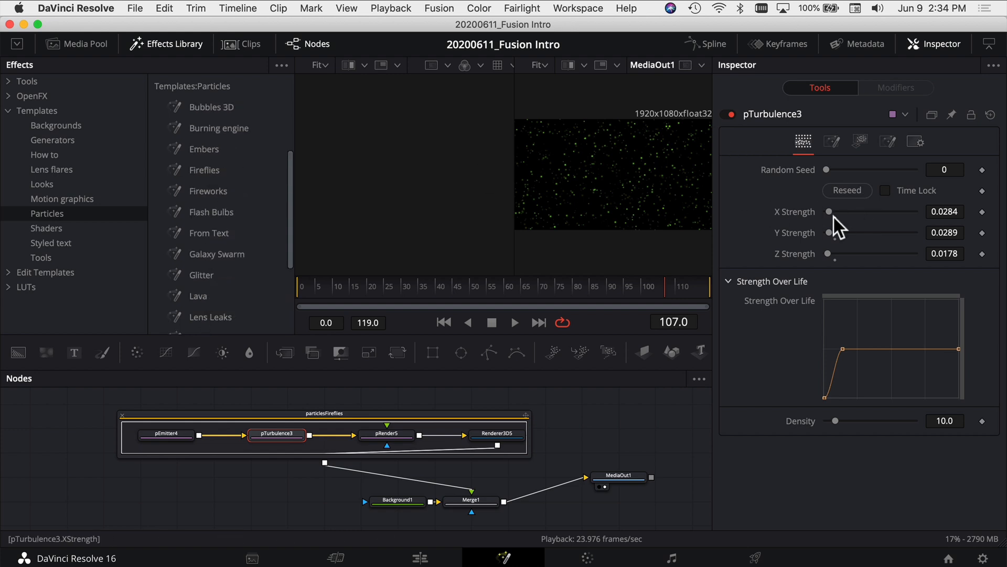
scroll(208, 248, up, 3)
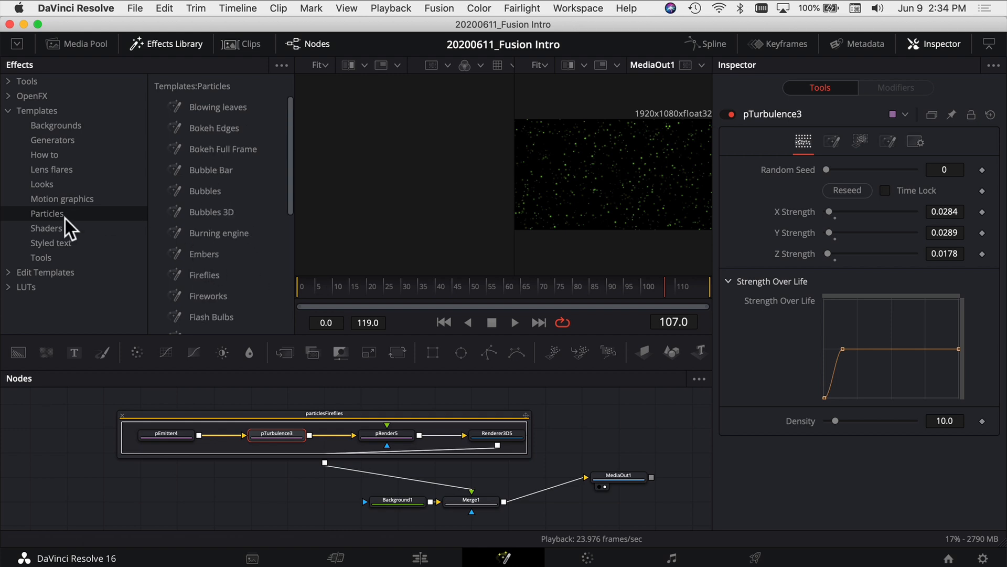
click(55, 225)
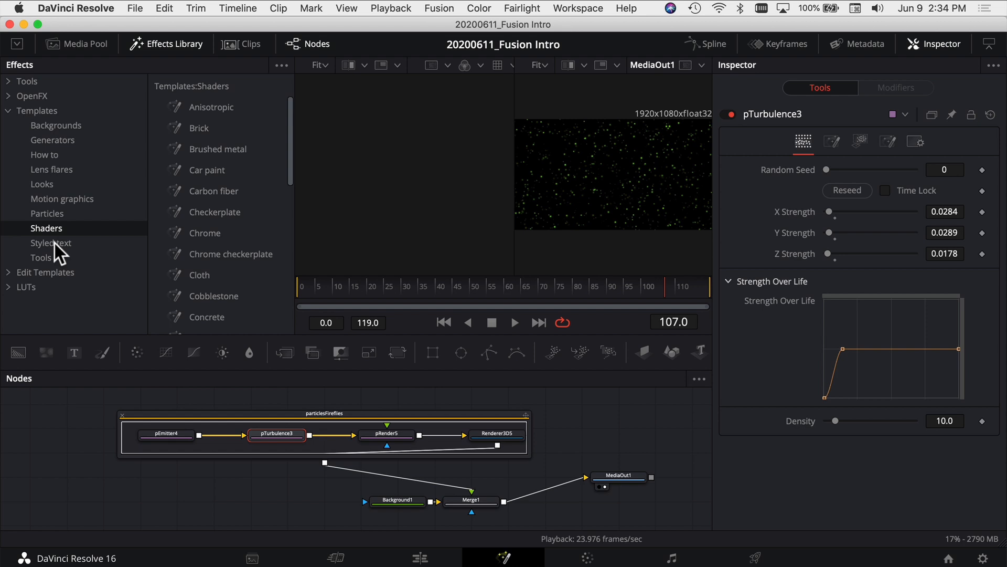
click(55, 243)
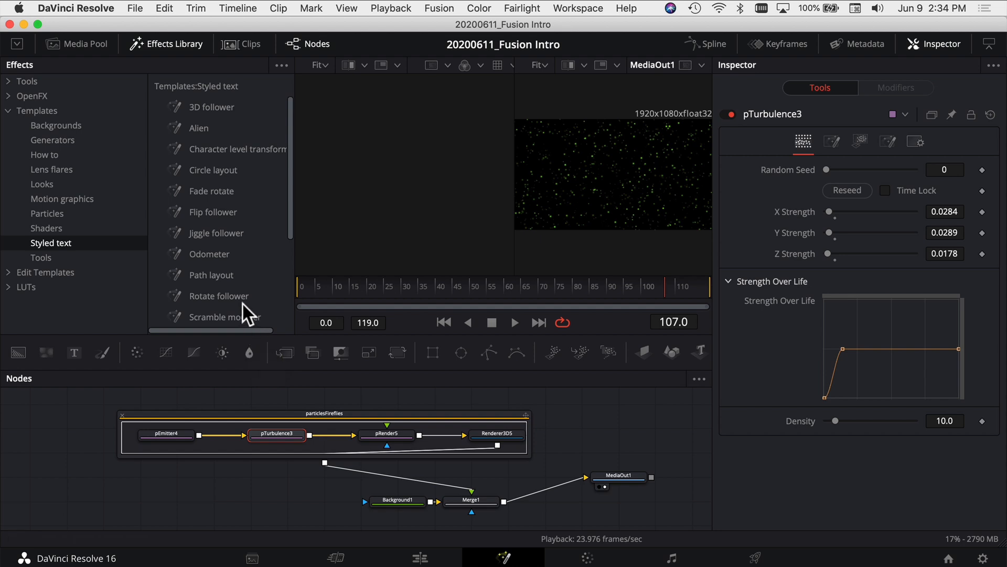
Replace all nodes except MediaOut1 with the Alien styled text template, connecting its Merge12 node to MediaOut1
drag(464, 395, 329, 517)
key(Delete)
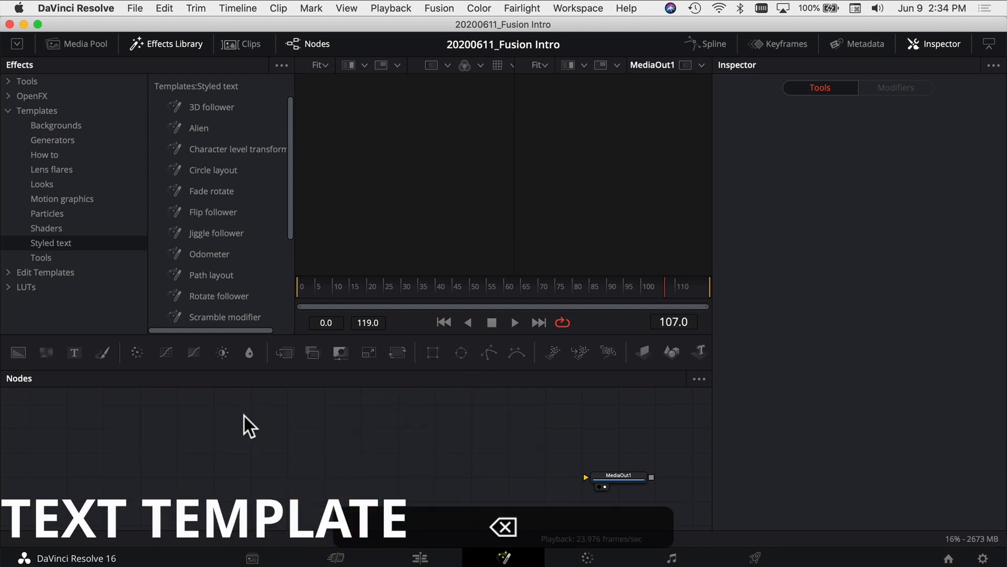
drag(195, 129, 246, 159)
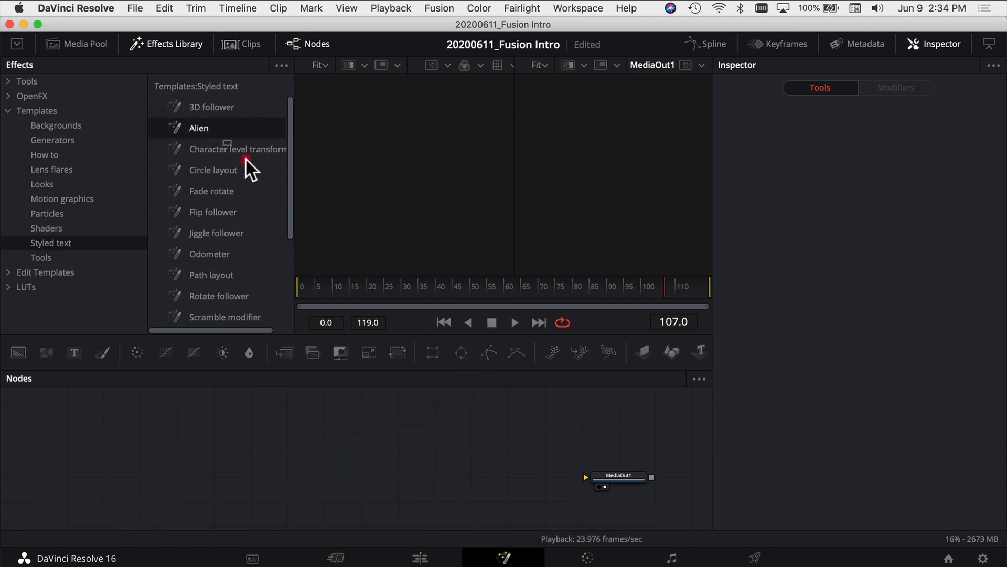
drag(436, 422, 603, 481)
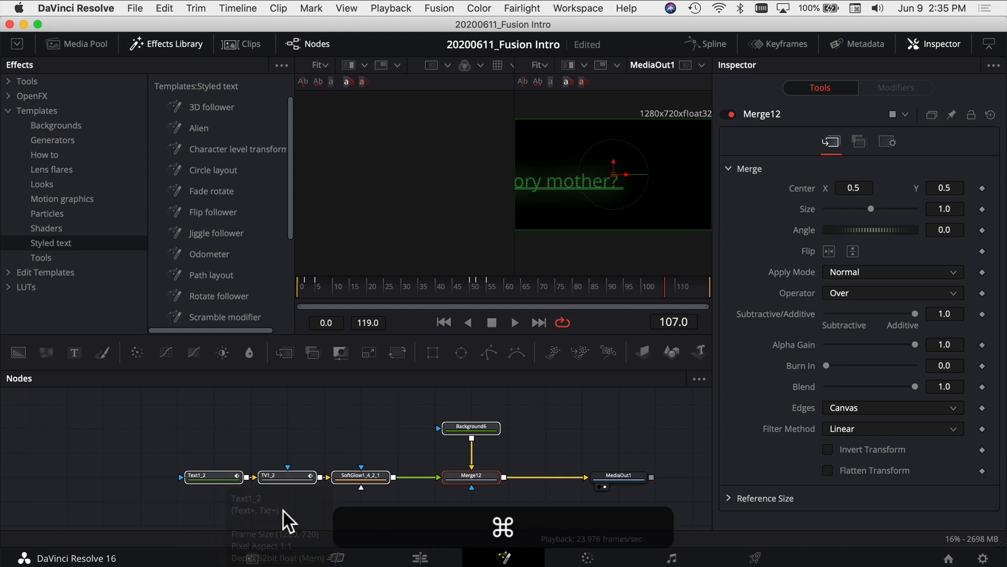
Replace the Styled Text of the Text1_2 node with "subscribe"
scroll(225, 475, up, 2)
super+click(216, 470)
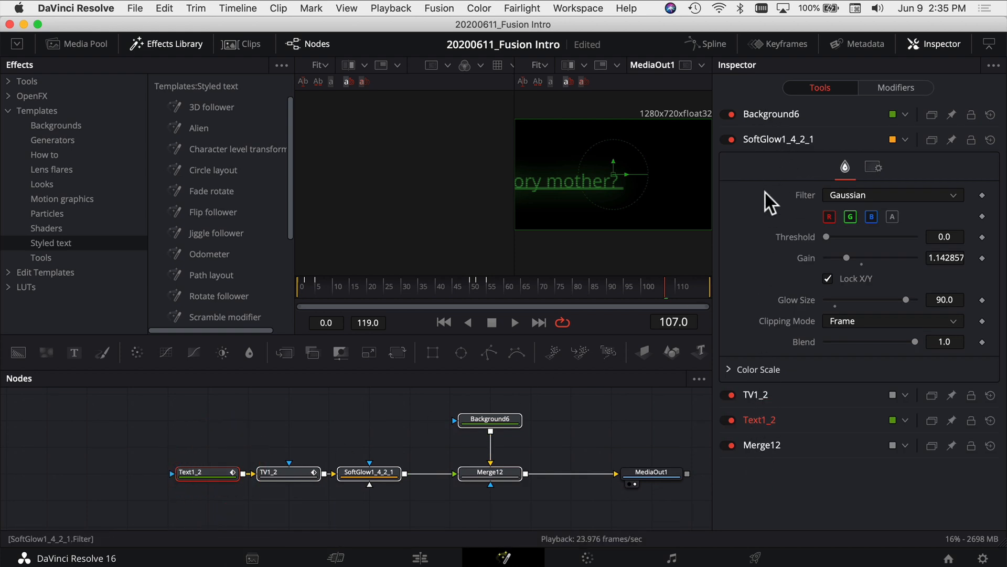
click(765, 137)
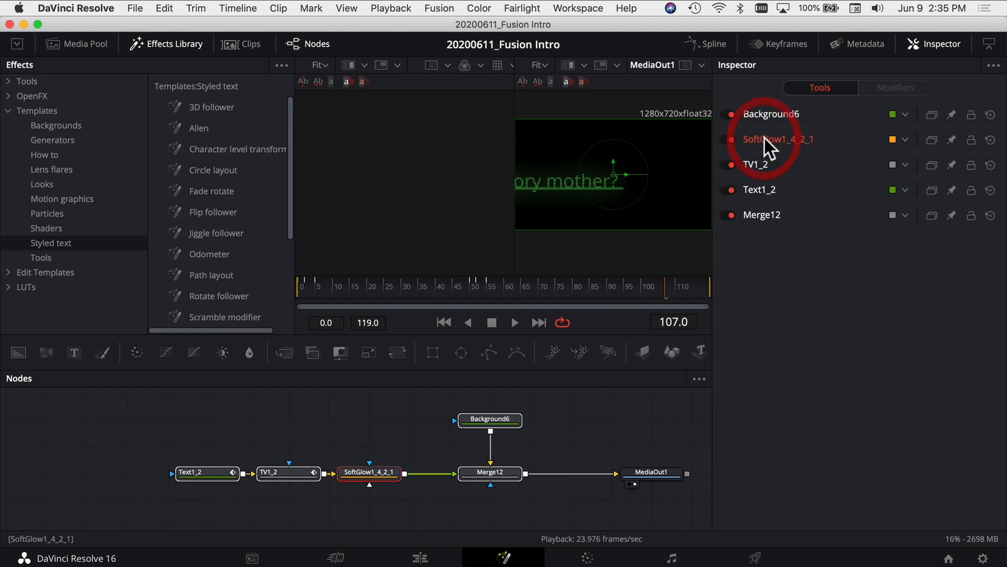
click(759, 190)
drag(934, 234, 772, 224)
text(subscribe)
Play back the Alien text animation from near the start to check the new wording
click(378, 315)
key(space)
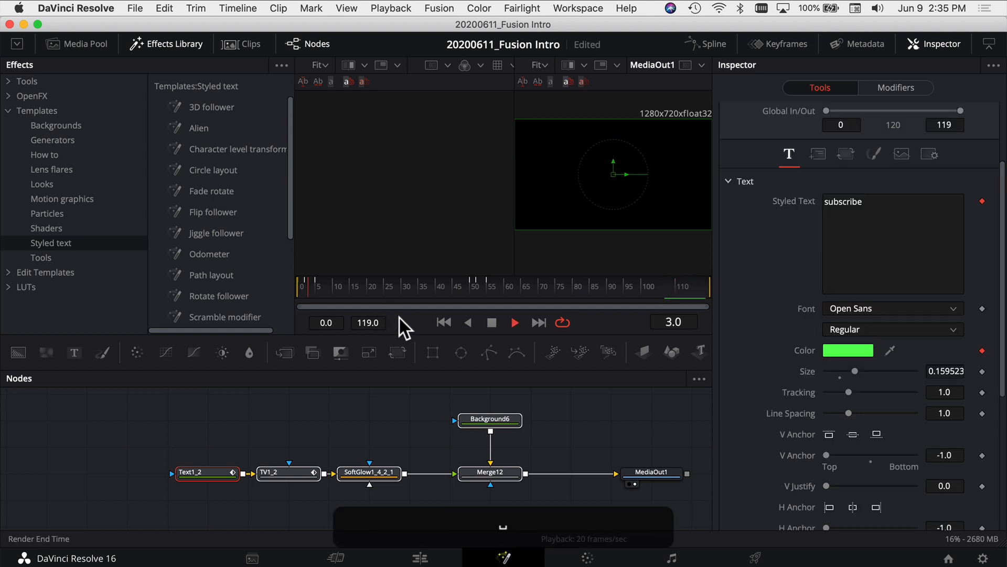
key(space)
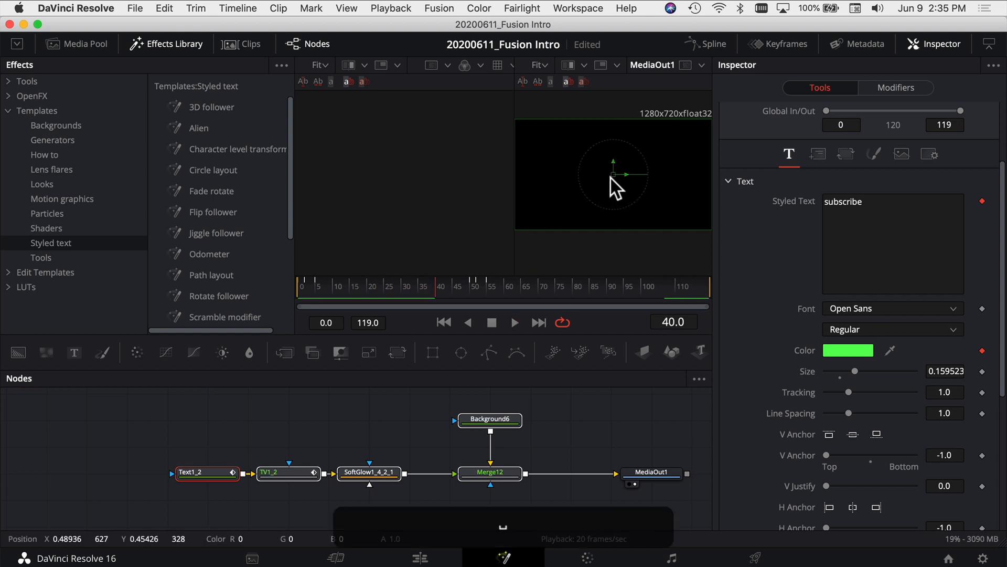
Display Text1_2 in the empty viewer beside Merge12 with the Effects Library hidden, and locate the text around the frame during playback
drag(206, 479, 394, 178)
click(166, 44)
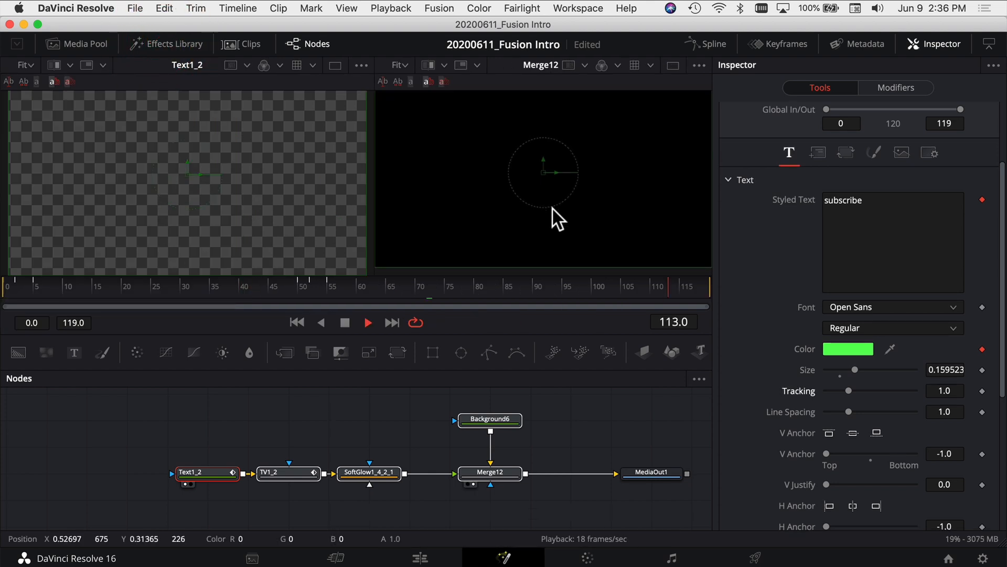
scroll(553, 205, down, 2)
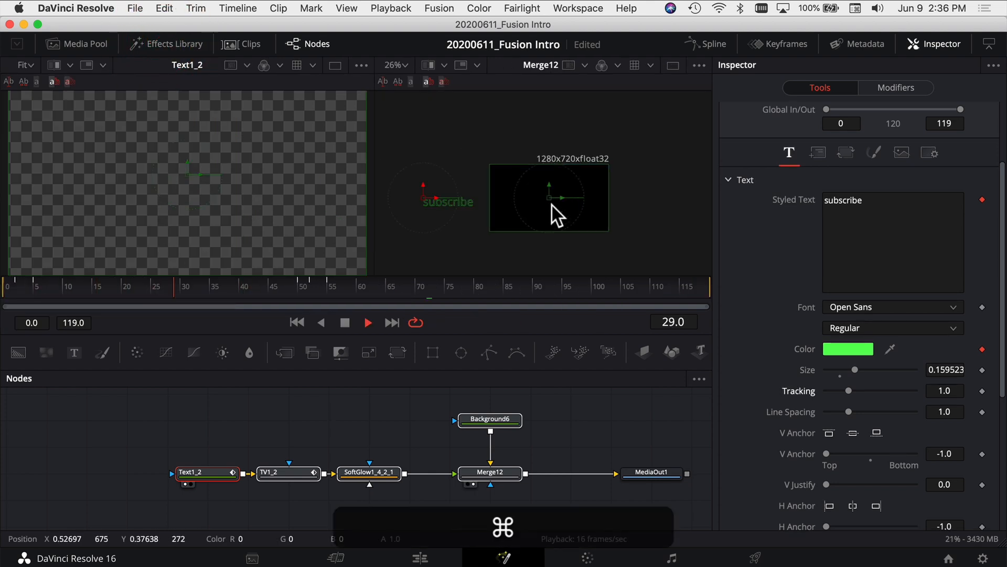
key(space)
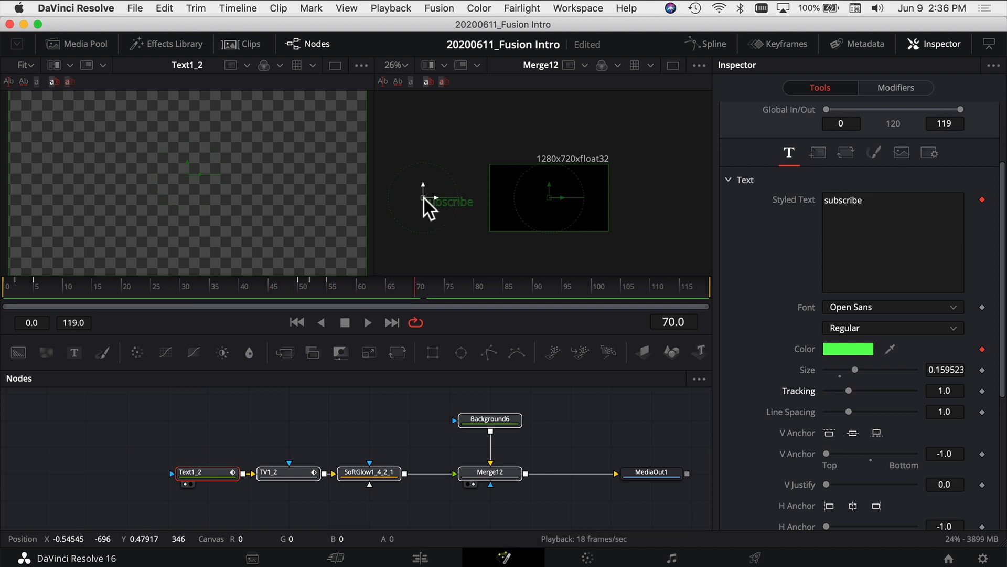
Move the "subscribe" text inside the Merge12 frame, fit the image to its viewer and play back the result
drag(425, 197, 528, 203)
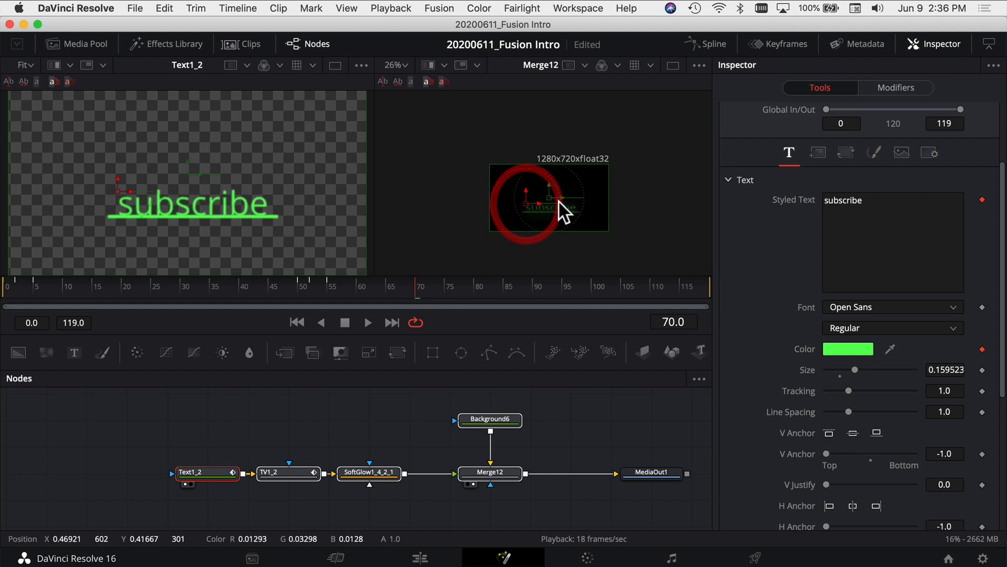
scroll(567, 206, up, 1)
scroll(568, 209, up, 5)
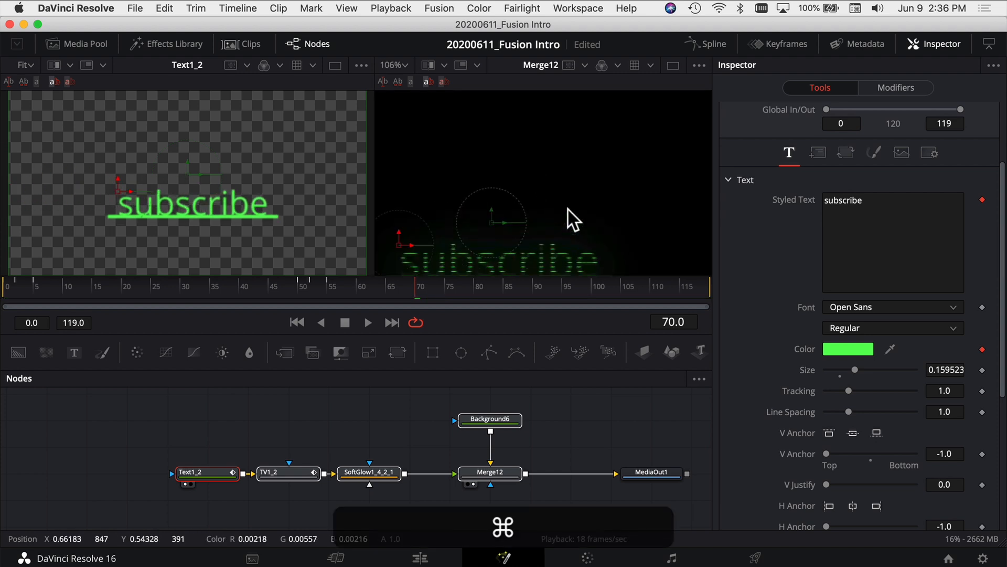
click(405, 65)
click(397, 84)
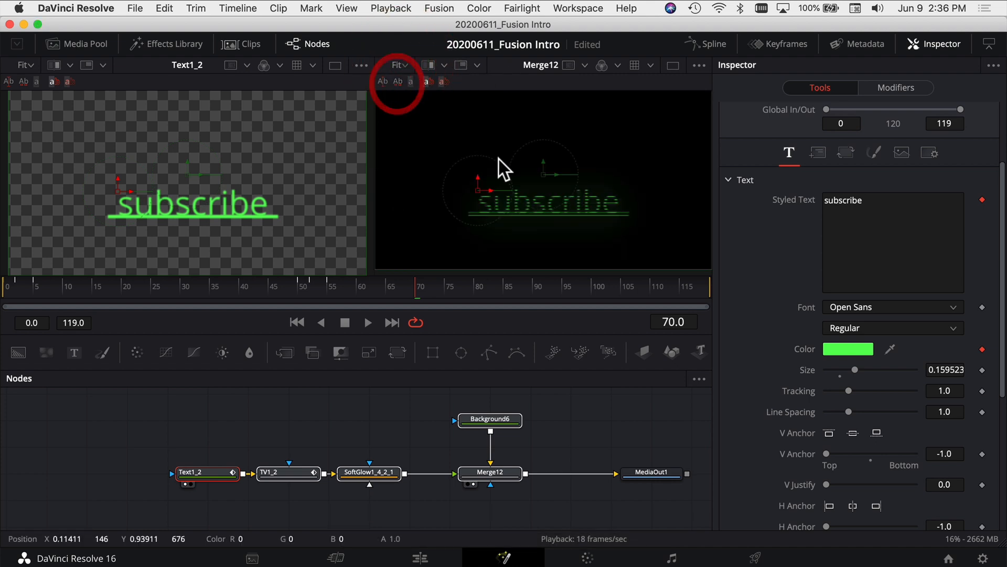
key(space)
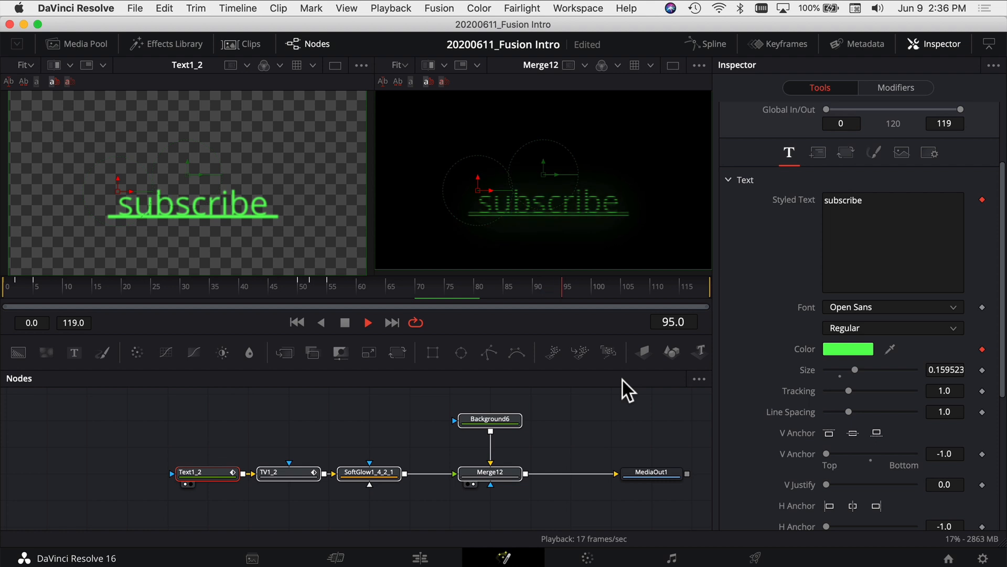